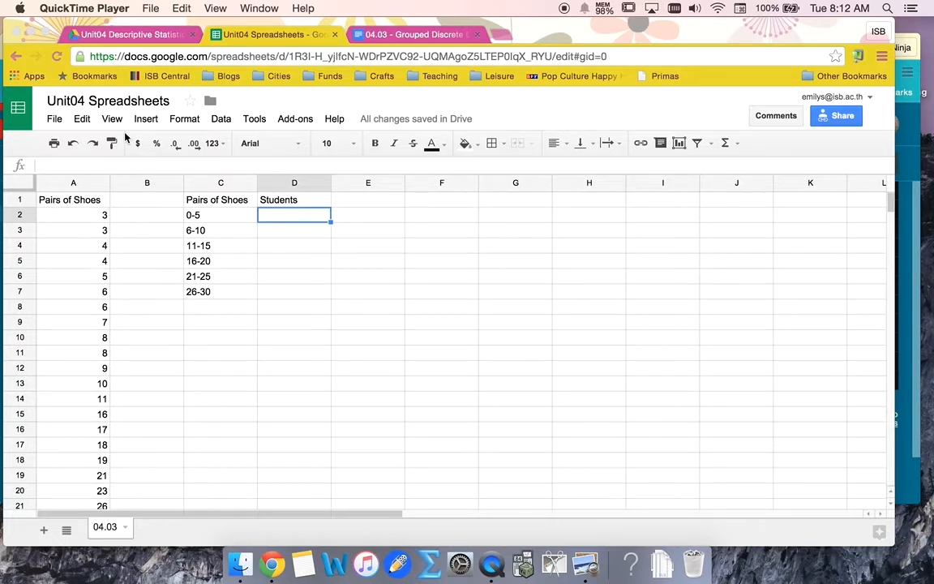
Review the Example 1 shoe data in the 04.03 Grouped Discrete Data document and return to Unit04 Spreadsheets
left_click(410, 34)
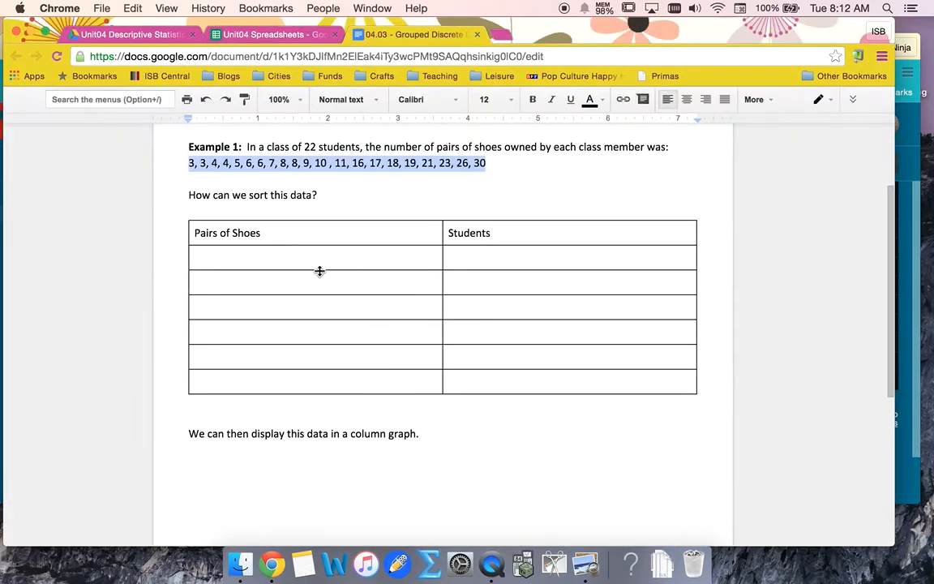
scroll(321, 280, "up", 1)
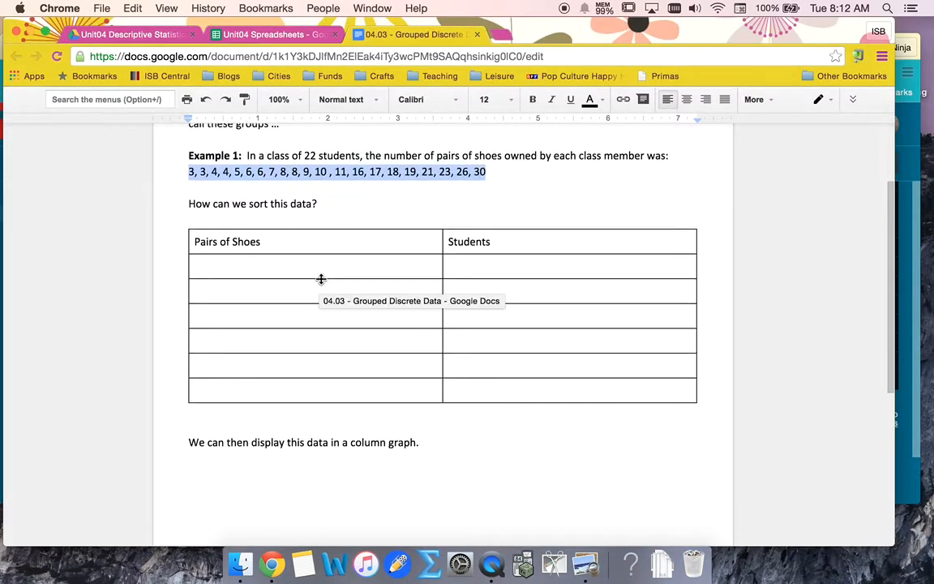
left_click(515, 183)
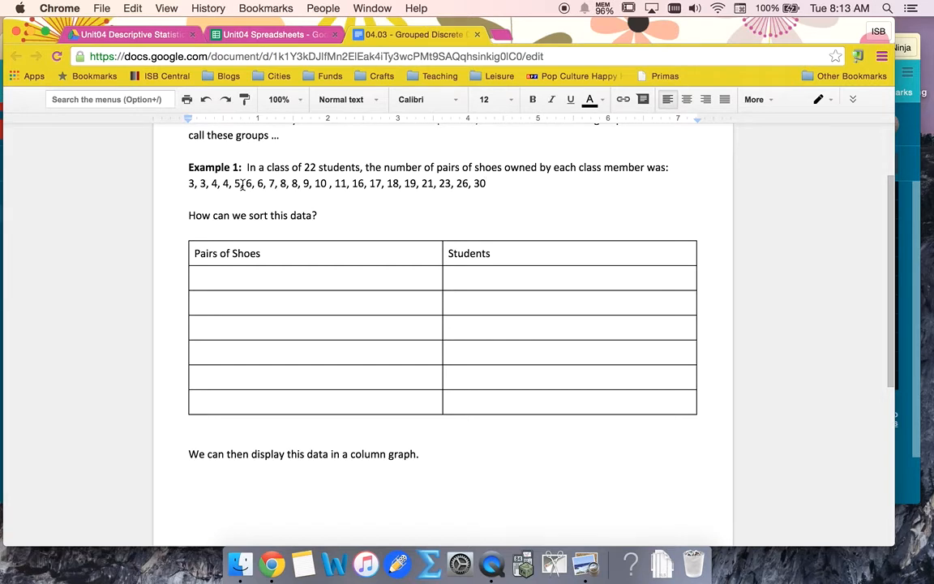
left_click(325, 184)
left_click(267, 35)
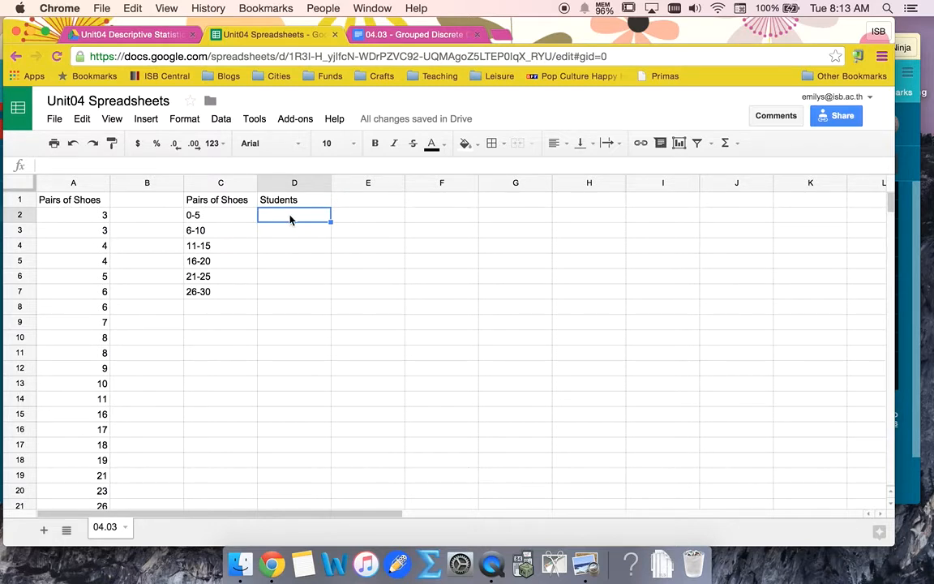
Try entering 6-10 in cell D2 under Students, and clear the cell again
type("6-10")
key("Return")
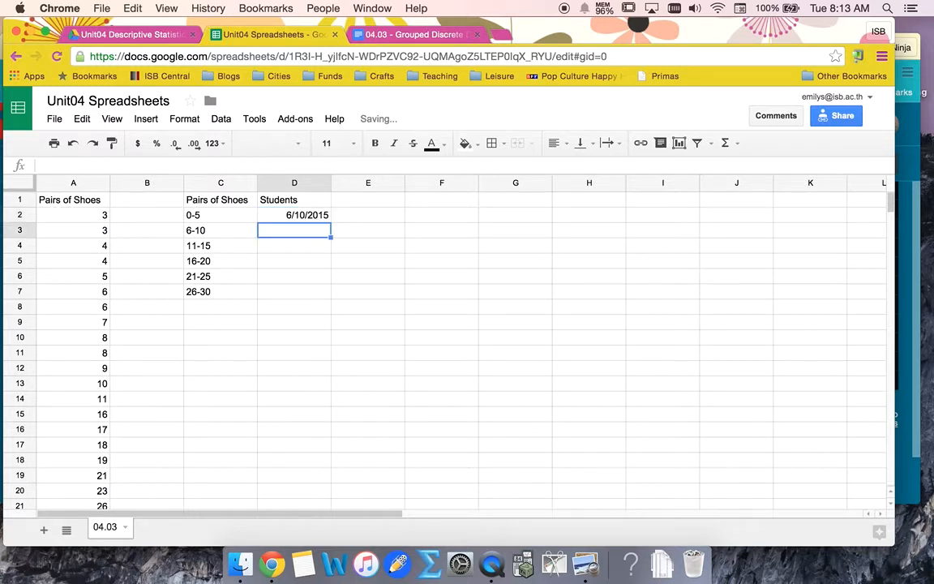
left_click(294, 215)
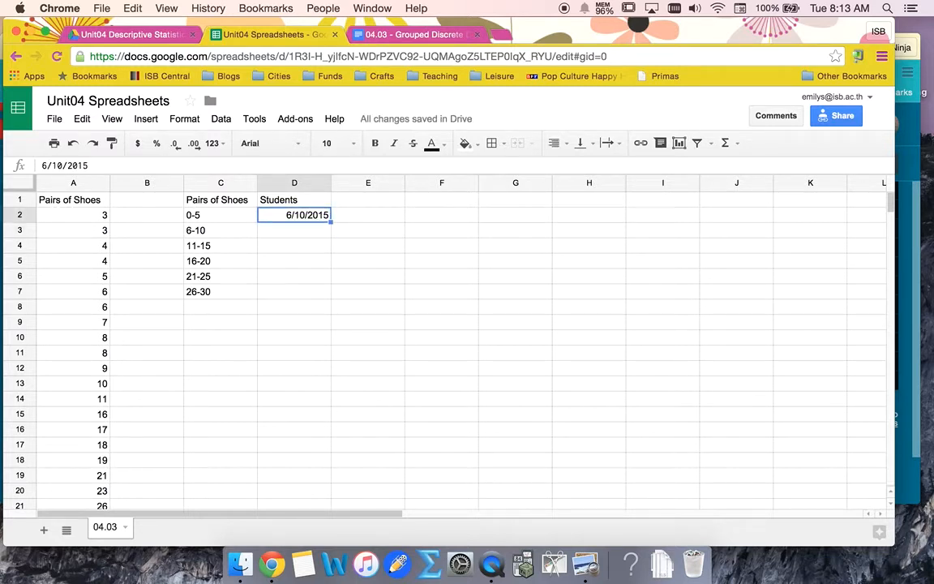
key("Delete")
Check which number format is applied to the shoe ranges in C2:C7, leaving the format as it is
key("Left")
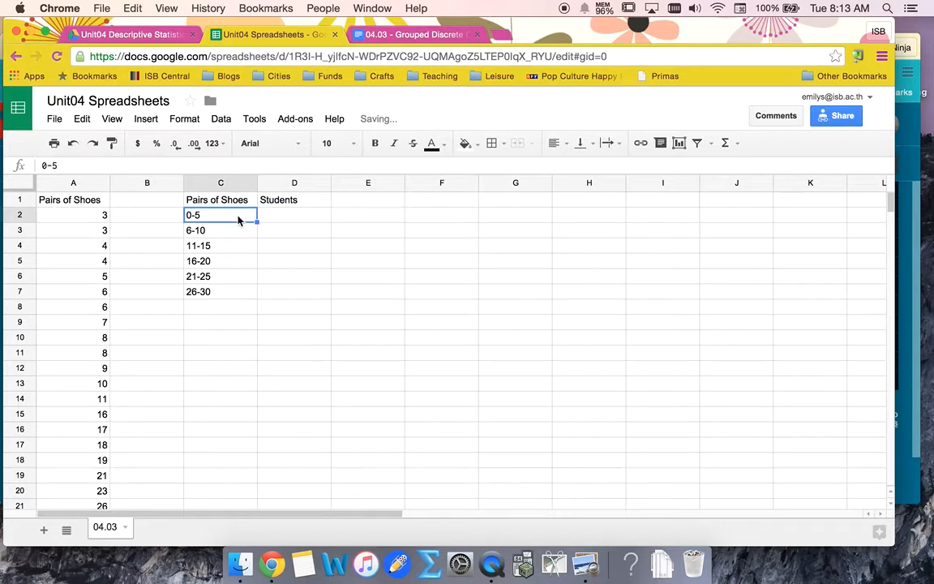
left_click_drag(238, 219, 238, 297)
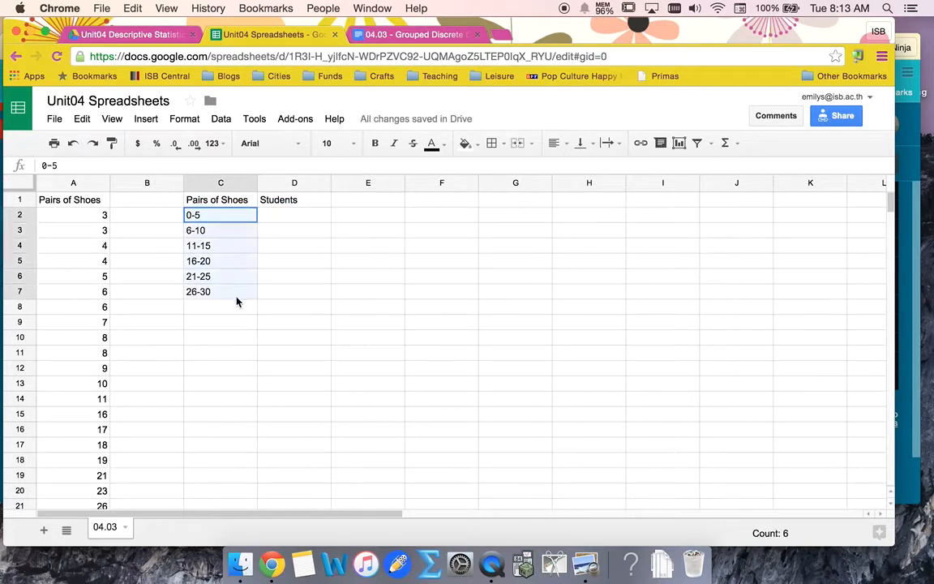
left_click(185, 120)
mouse_move(209, 142)
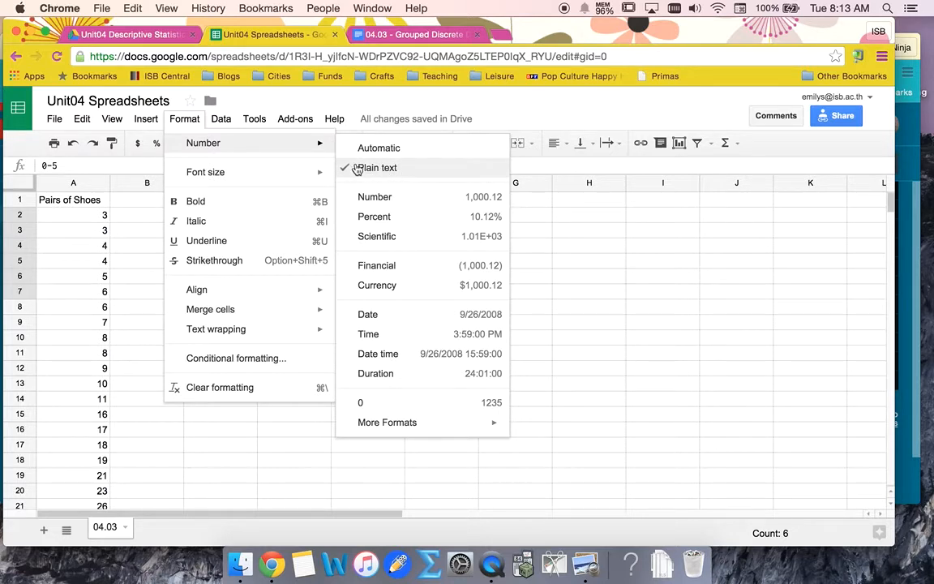
left_click(217, 438)
left_click_drag(221, 216, 221, 290)
left_click(234, 299)
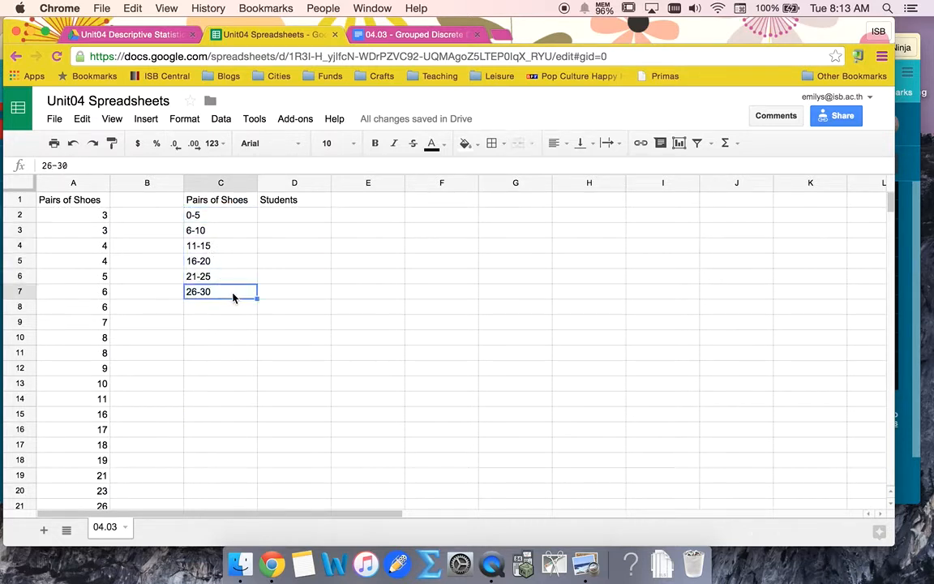
Enter the formula =COUNTIF(A2:A22,"<=5") in cell D2 to count the students in the 0-5 range
left_click(279, 216)
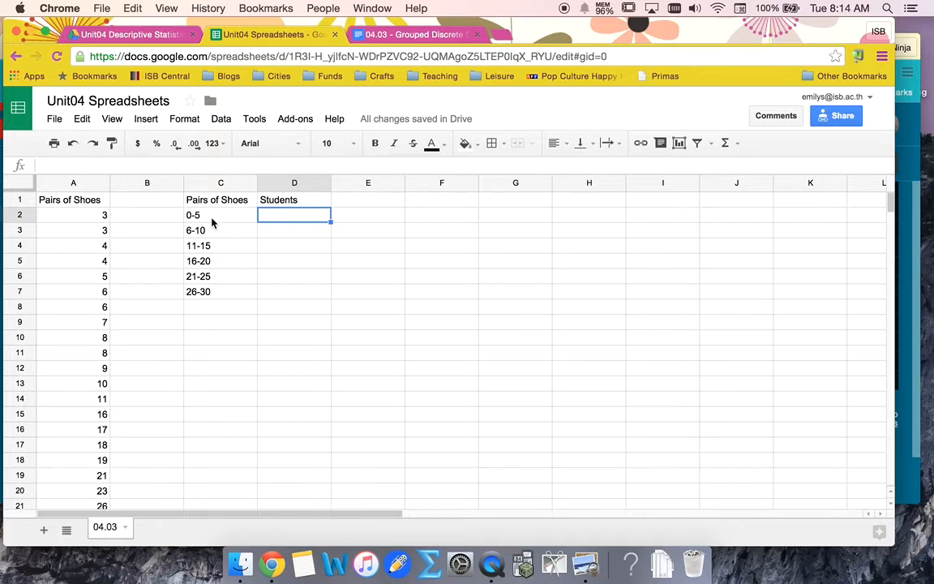
type("=")
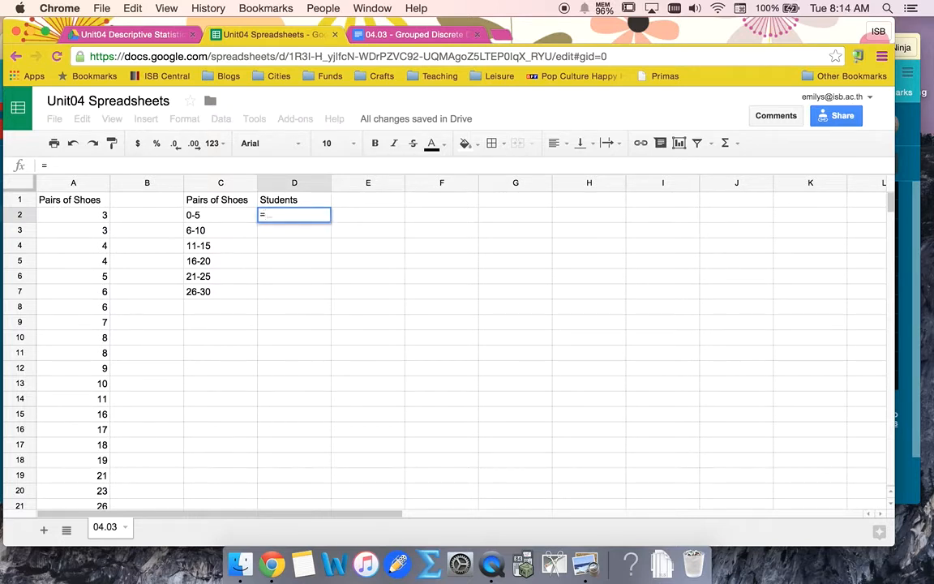
type("count")
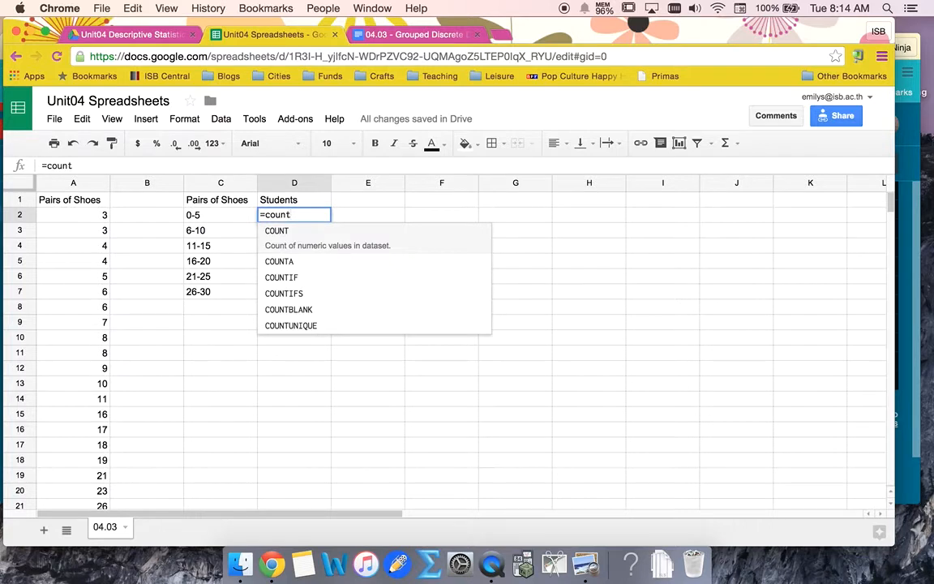
left_click(308, 277)
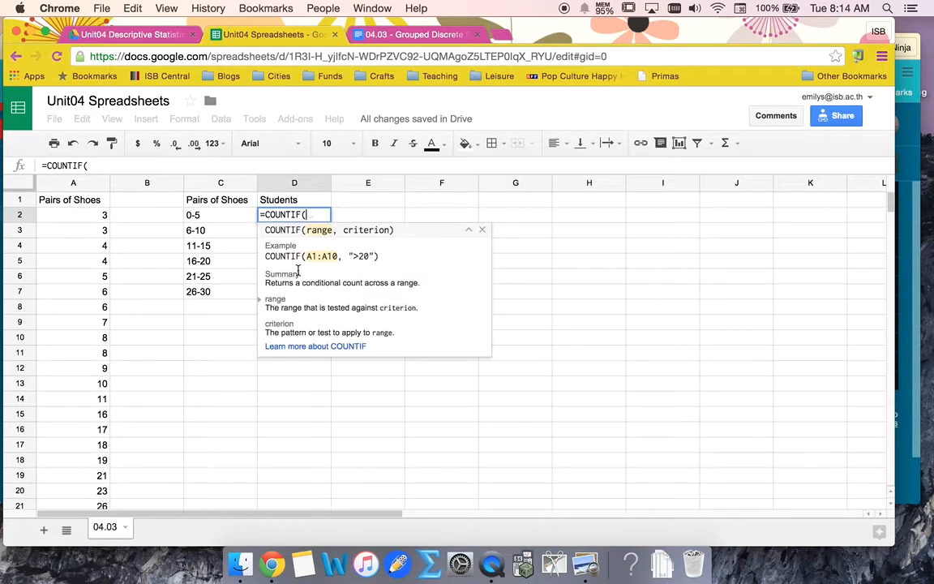
left_click(89, 214)
left_click_drag(89, 215, 89, 431)
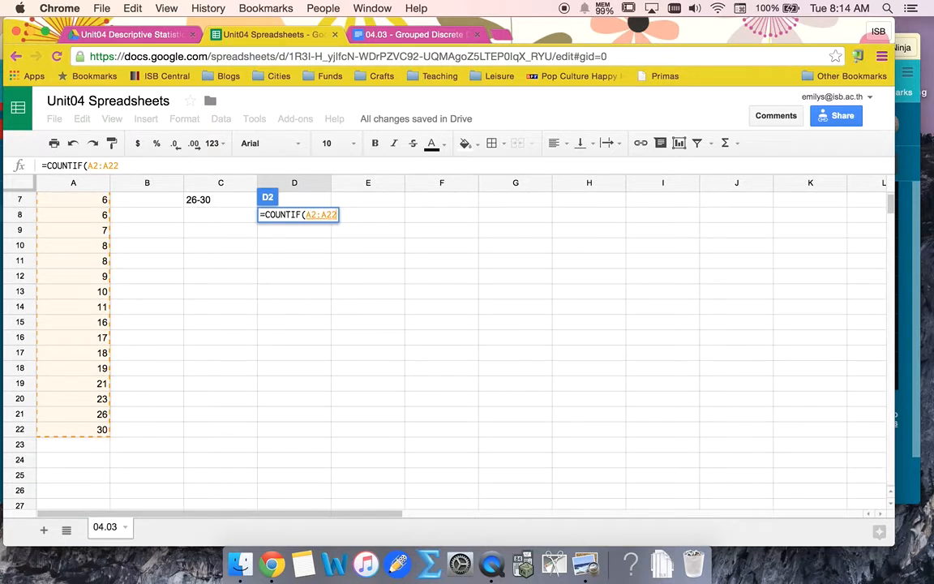
type(",\"")
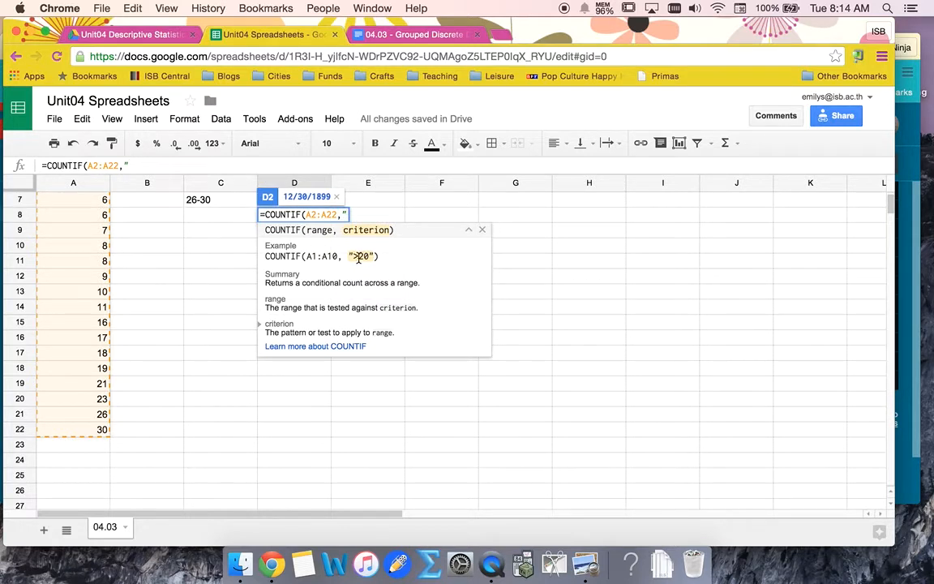
type("<=5")
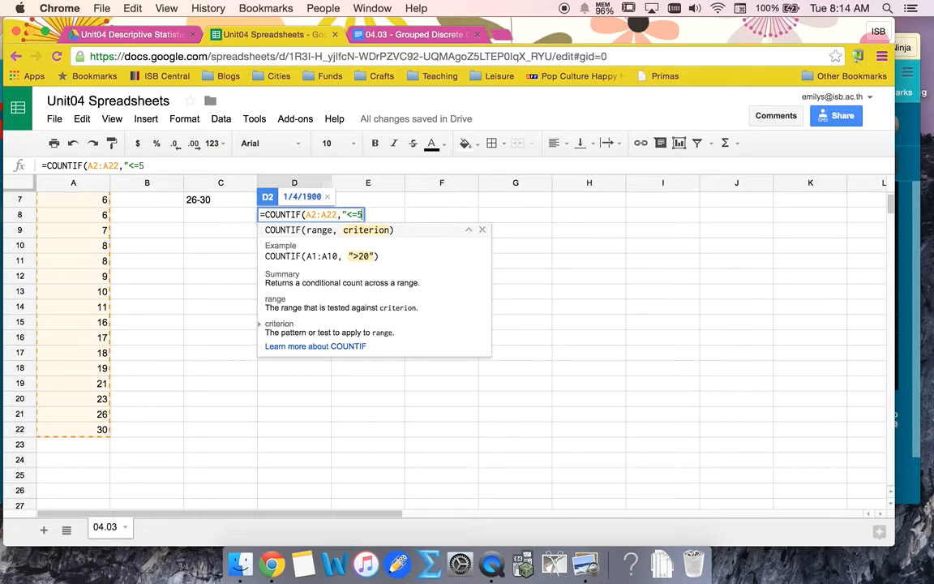
type("\")")
key("Return")
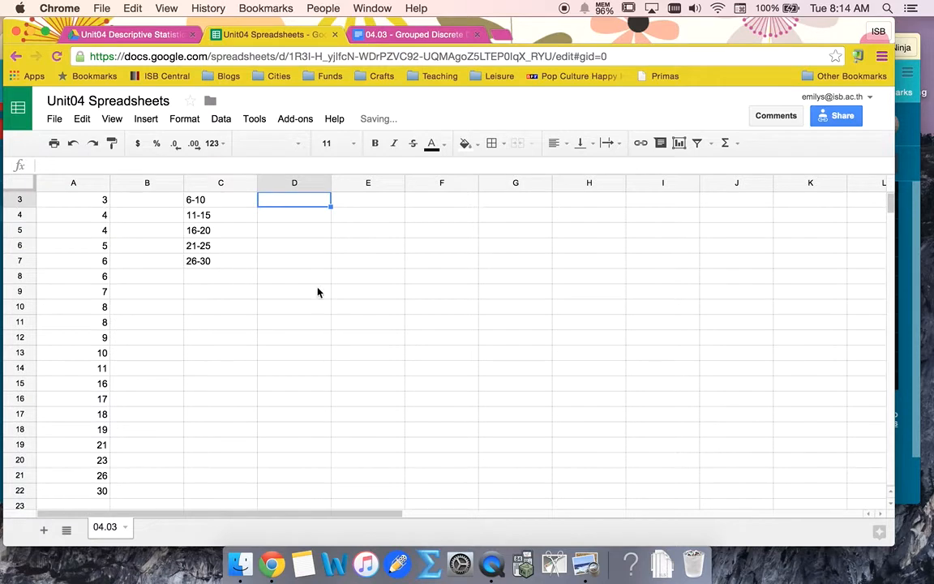
Freeze the header row at the top of the sheet
scroll(309, 284, "up", 1)
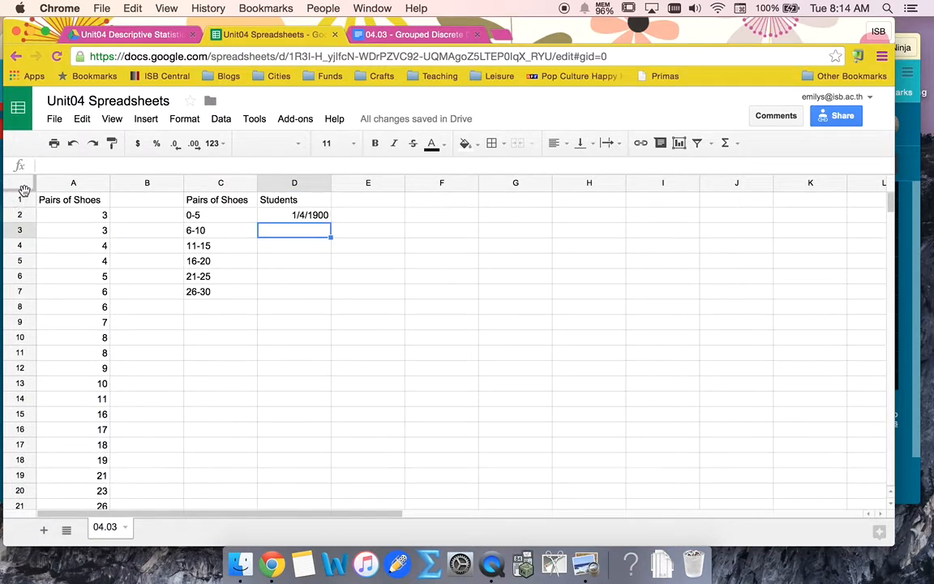
left_click_drag(23, 192, 21, 210)
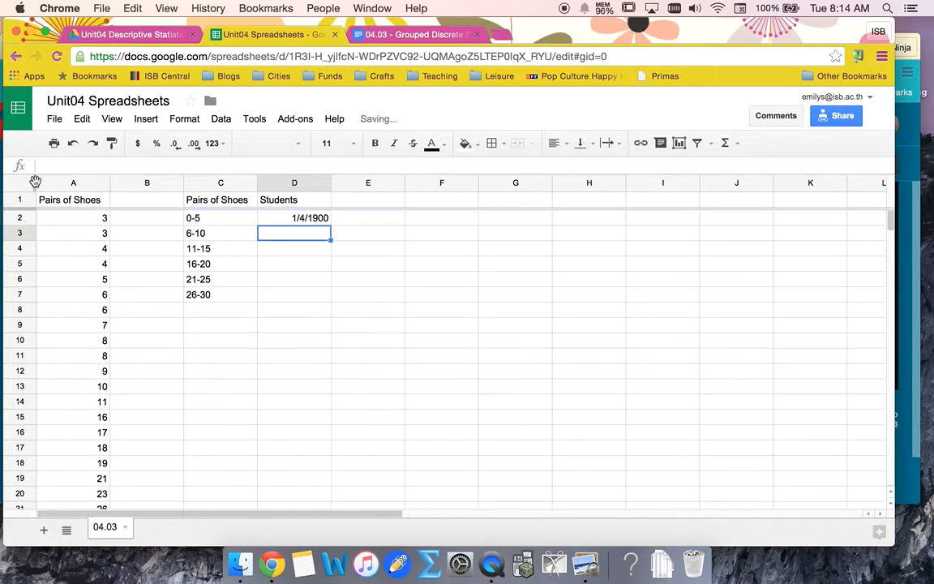
Set the number format of cells D2:D11 in the Students column to Automatic
left_click(297, 224)
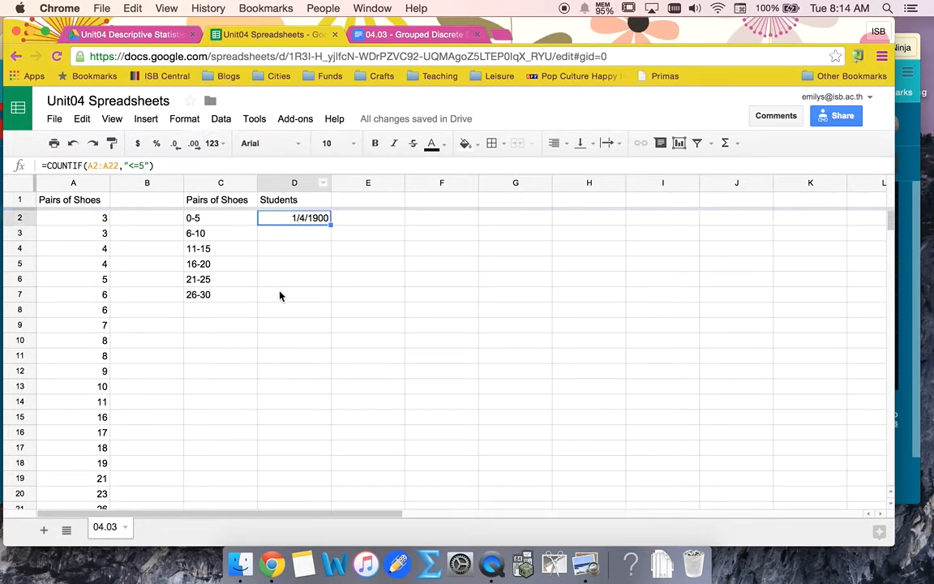
left_click(284, 358, "shift")
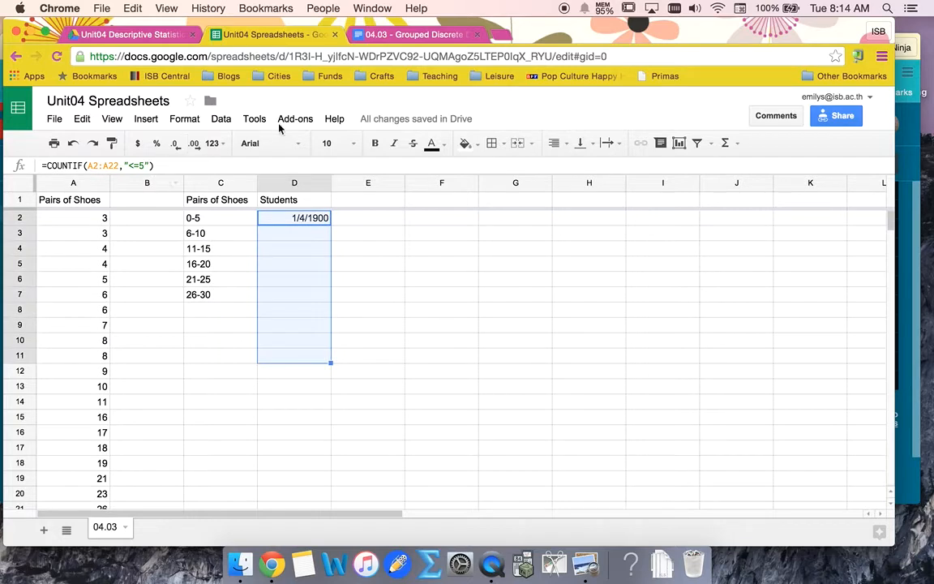
left_click(193, 121)
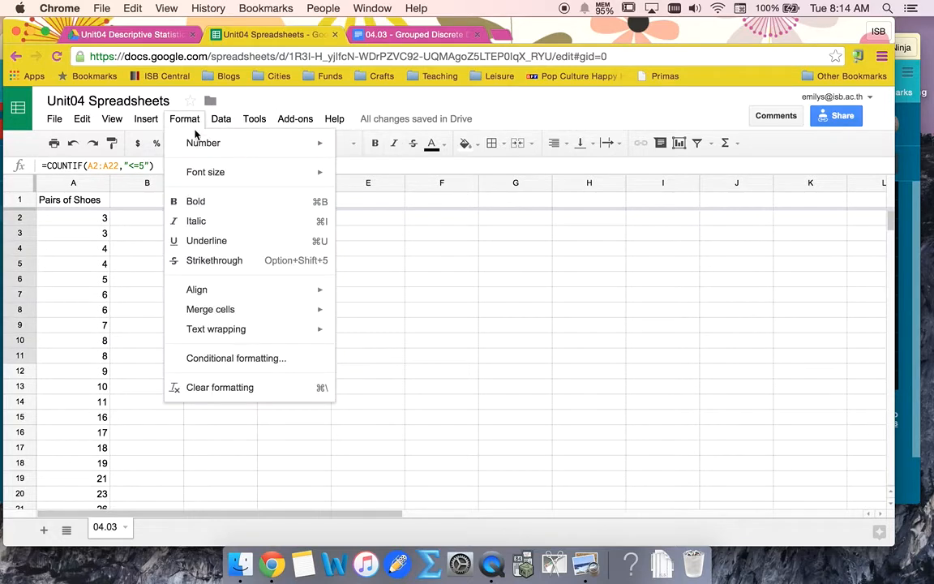
mouse_move(281, 143)
left_click(369, 149)
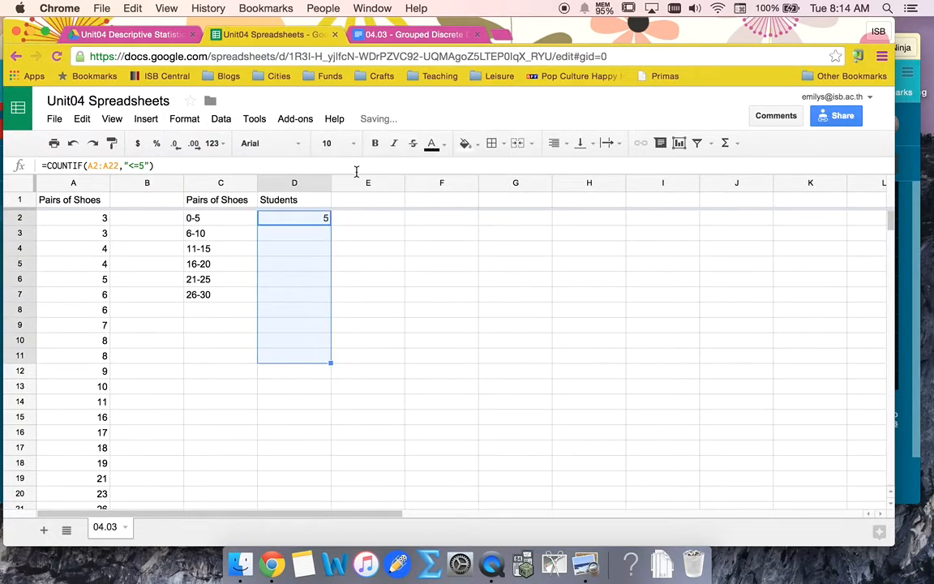
left_click(303, 220)
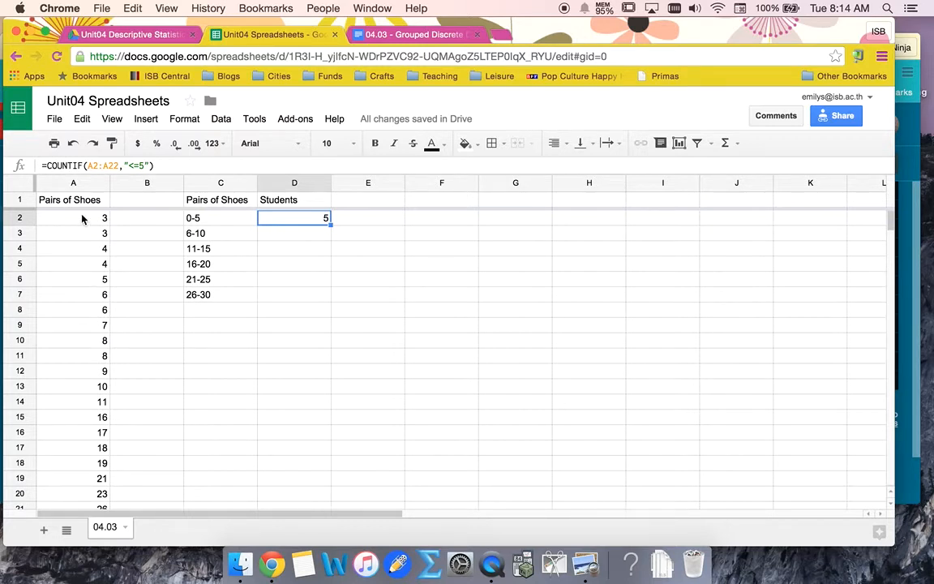
Start a COUNTIFS formula in cell D3 with A2:A22 as the first range and ">5" as its criterion
left_click(274, 237)
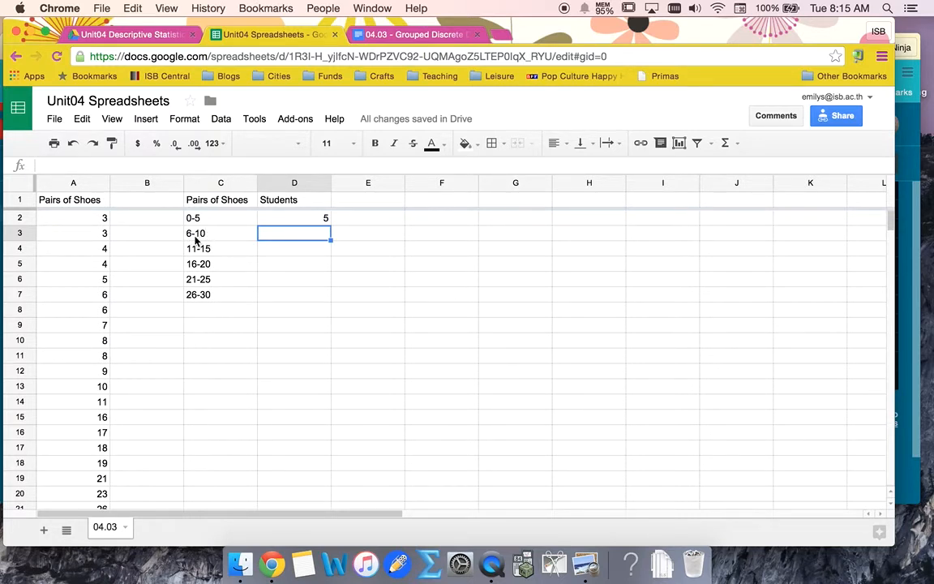
type("=count")
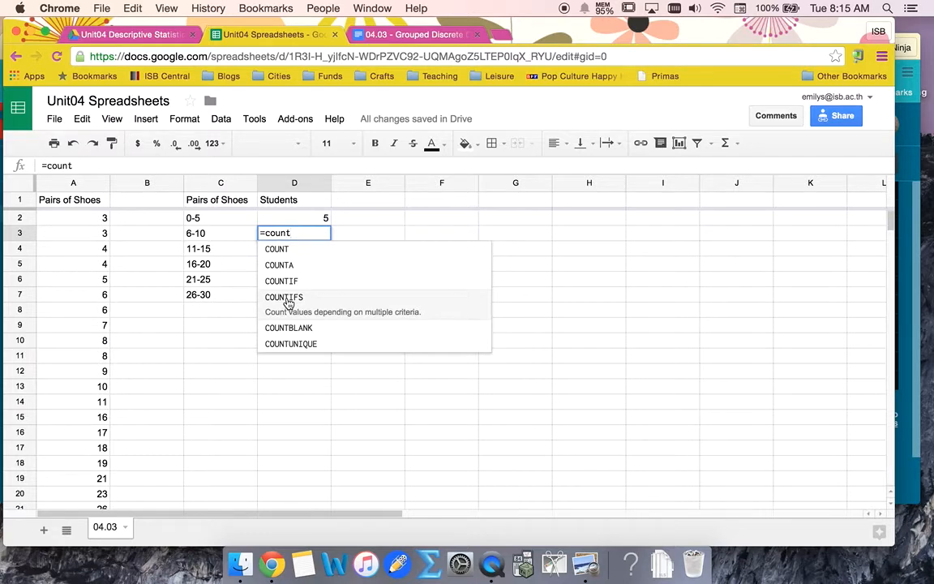
left_click(292, 303)
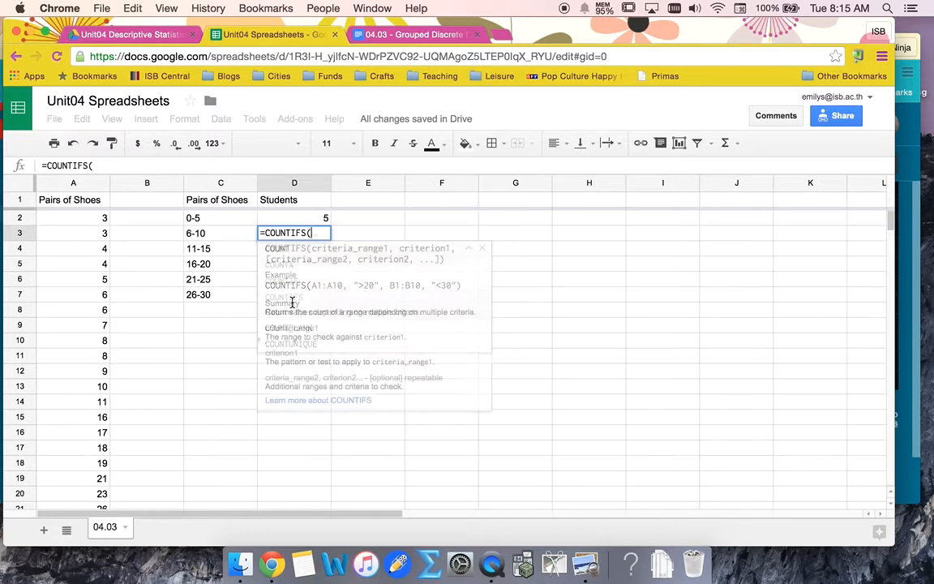
left_click_drag(86, 218, 85, 454)
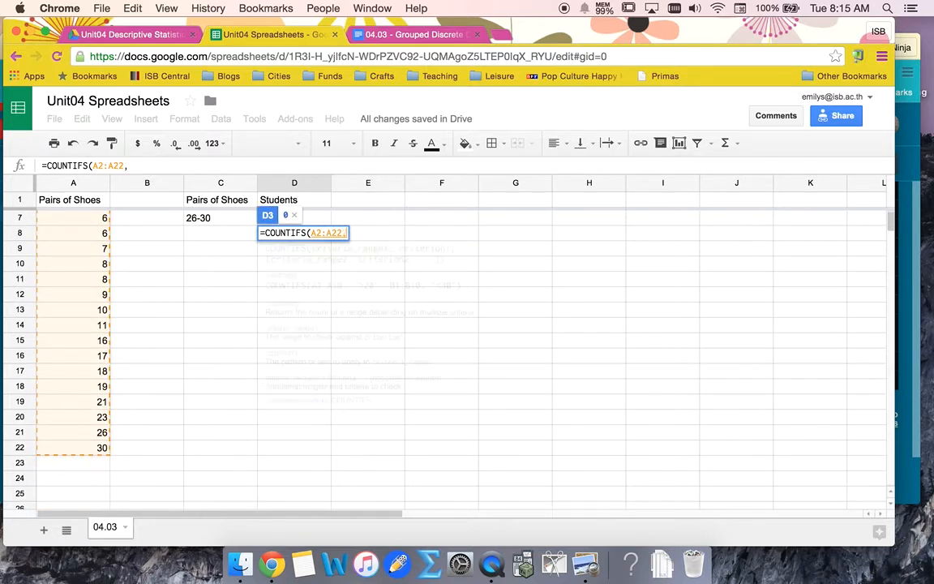
type(",")
scroll(134, 373, "up", 2)
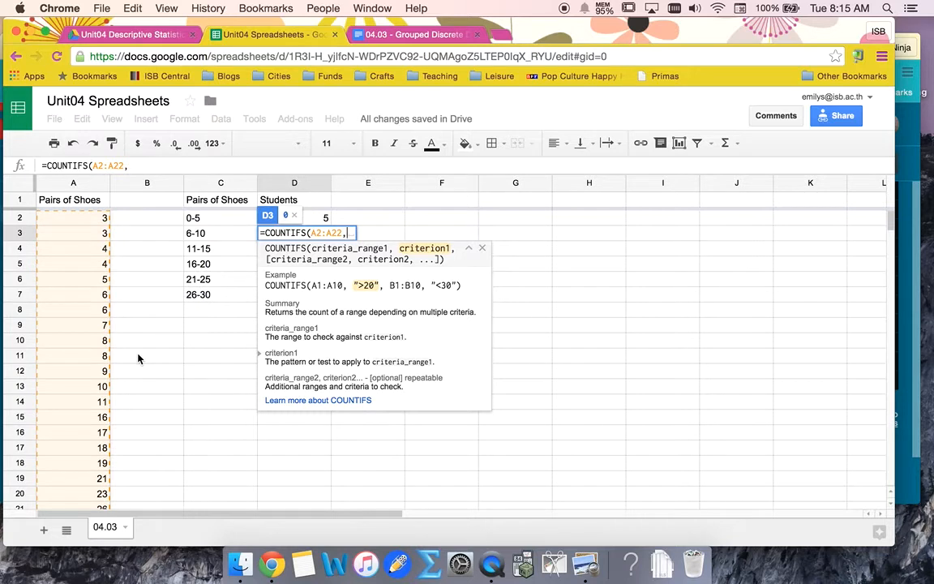
type("\"")
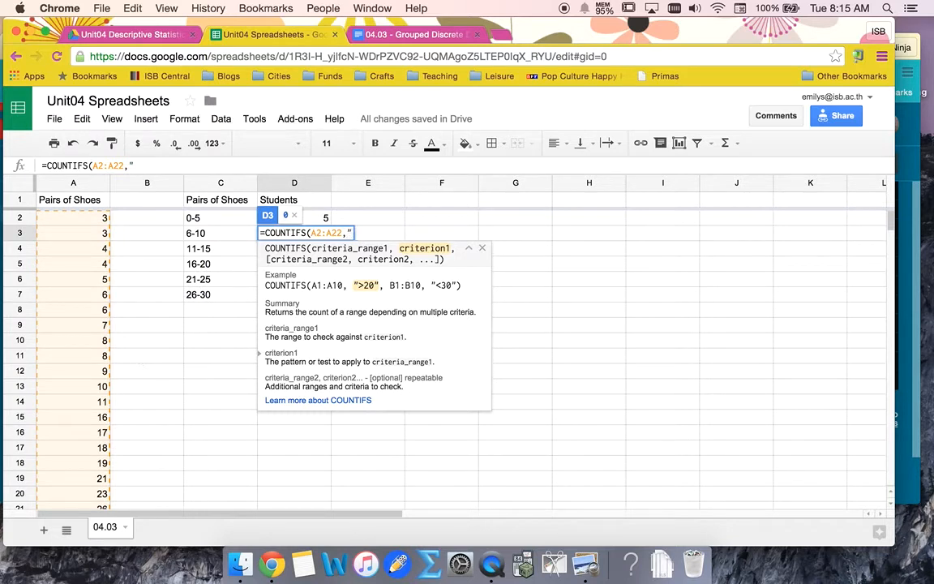
type(">5\",")
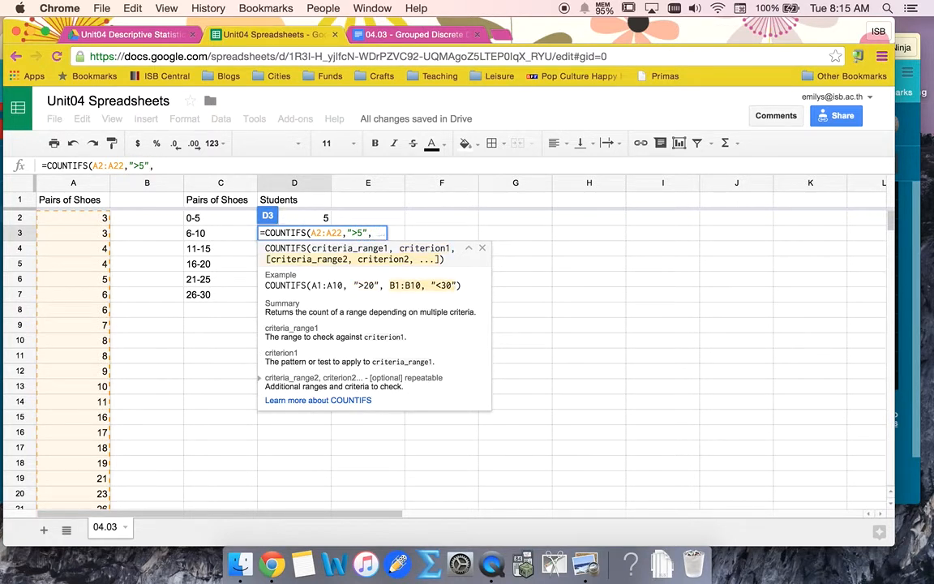
Complete the COUNTIFS formula in D3 with A2:A22 as the second range and "<=10" as its criterion
left_click_drag(75, 217, 73, 386)
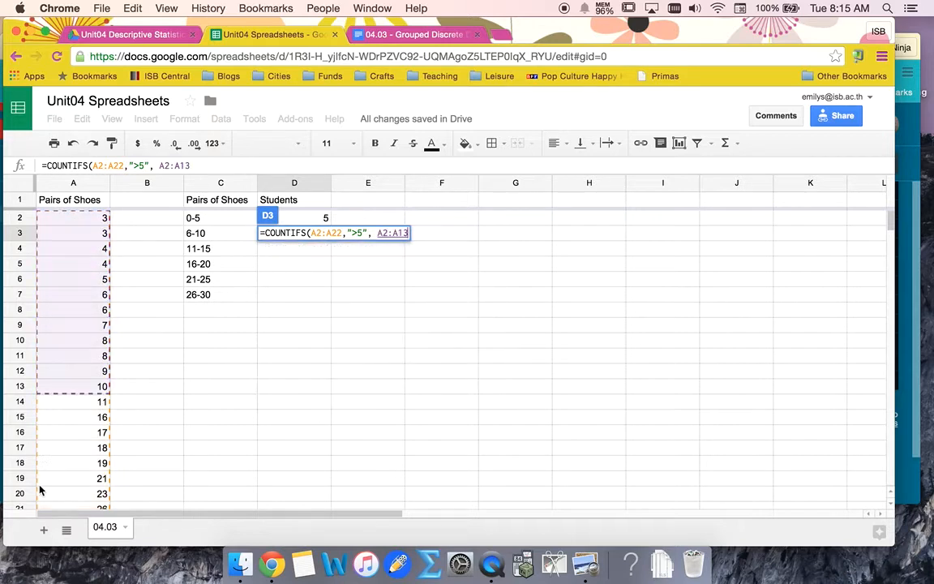
left_click_drag(40, 489, 49, 494)
left_click_drag(54, 356, 50, 387)
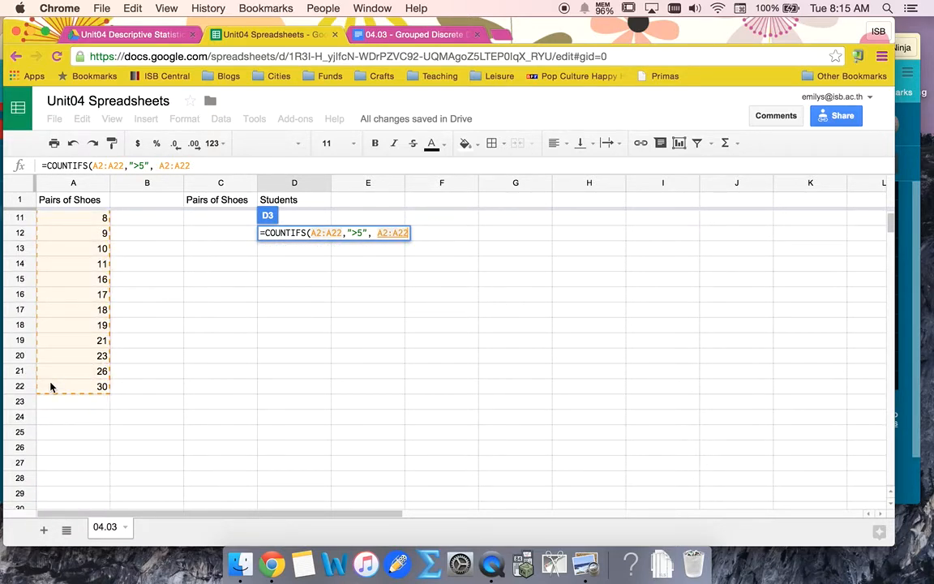
type(",")
type("\"<")
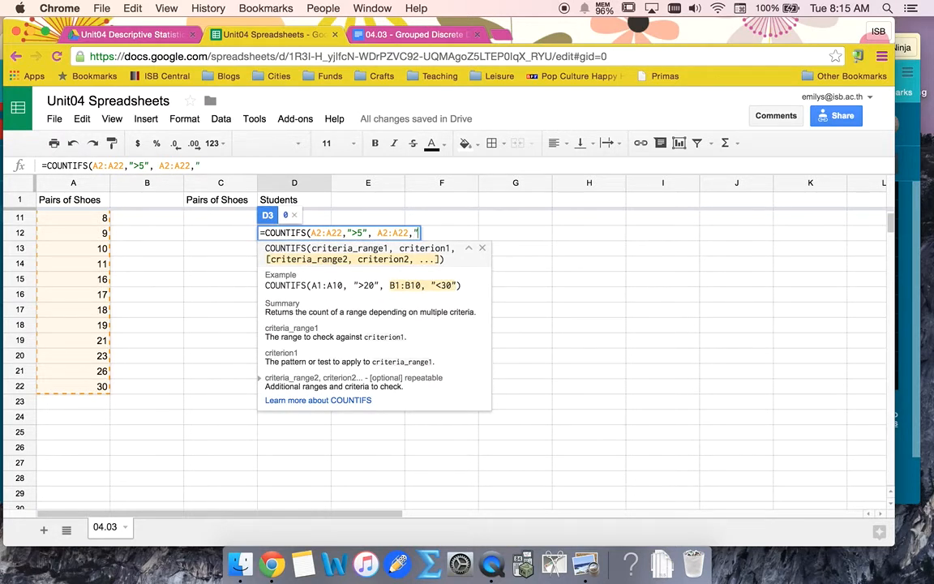
type("=10\"")
key("Return")
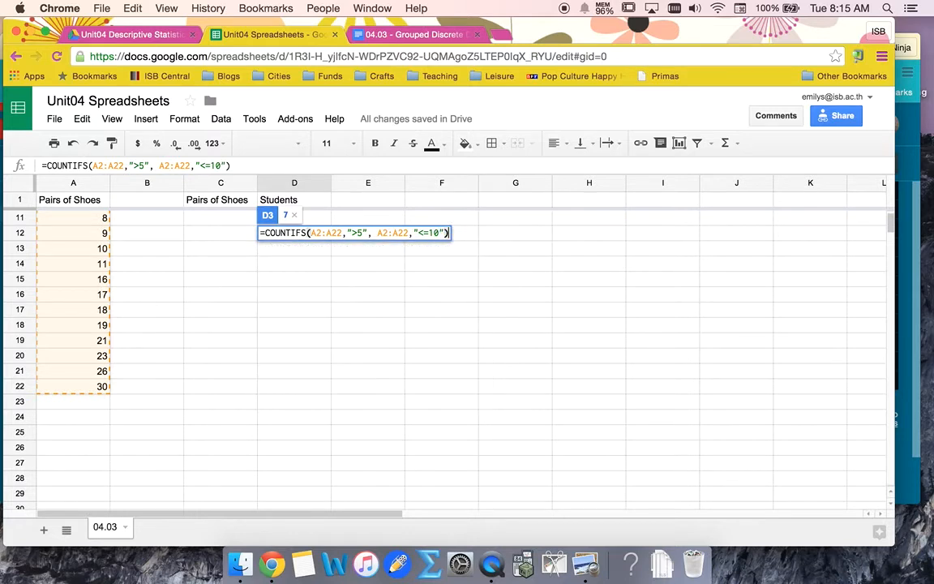
scroll(243, 309, "up", 1)
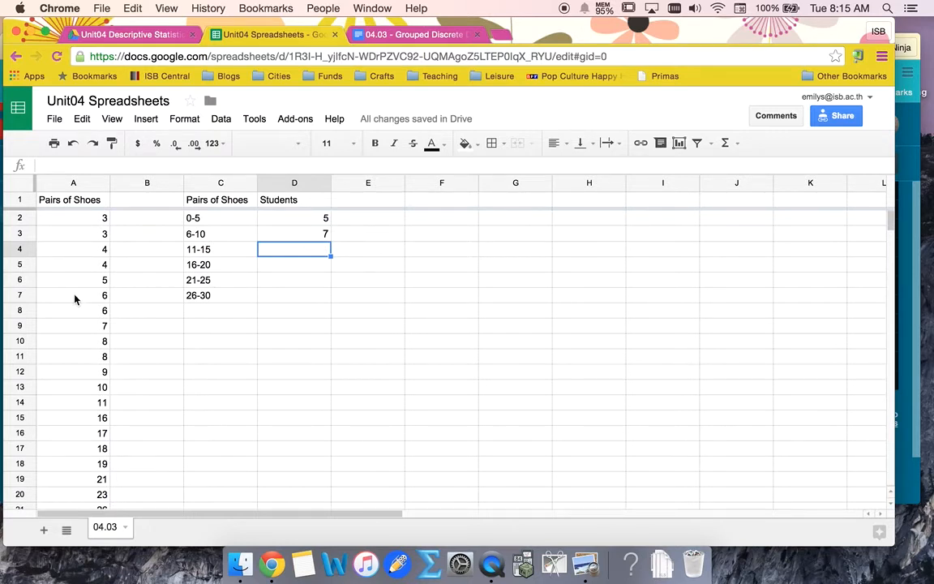
Copy the exact COUNTIFS formula text from D3 into D4, keeping its A2:A22 ranges
left_click_drag(74, 299, 73, 392)
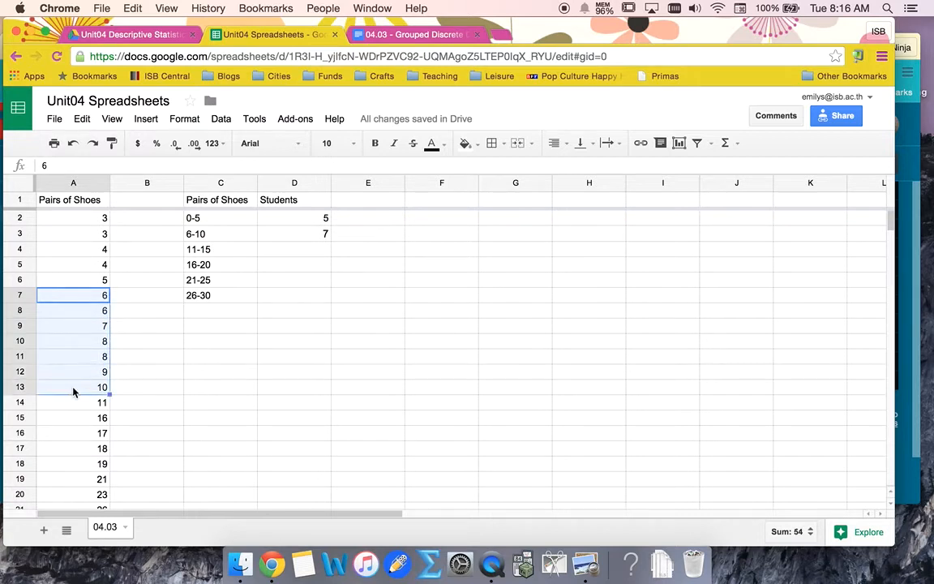
left_click(294, 237)
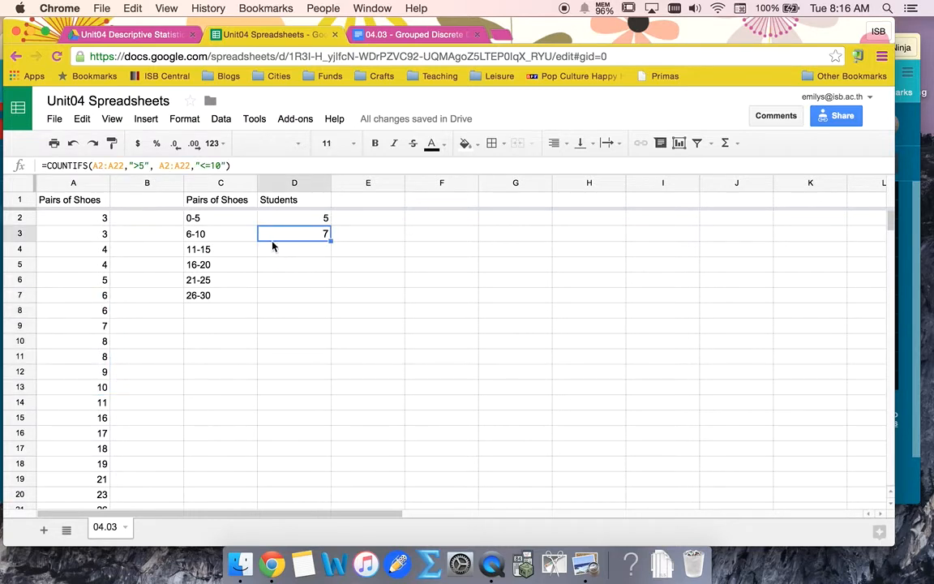
left_click_drag(235, 166, 33, 166)
key("ctrl+c")
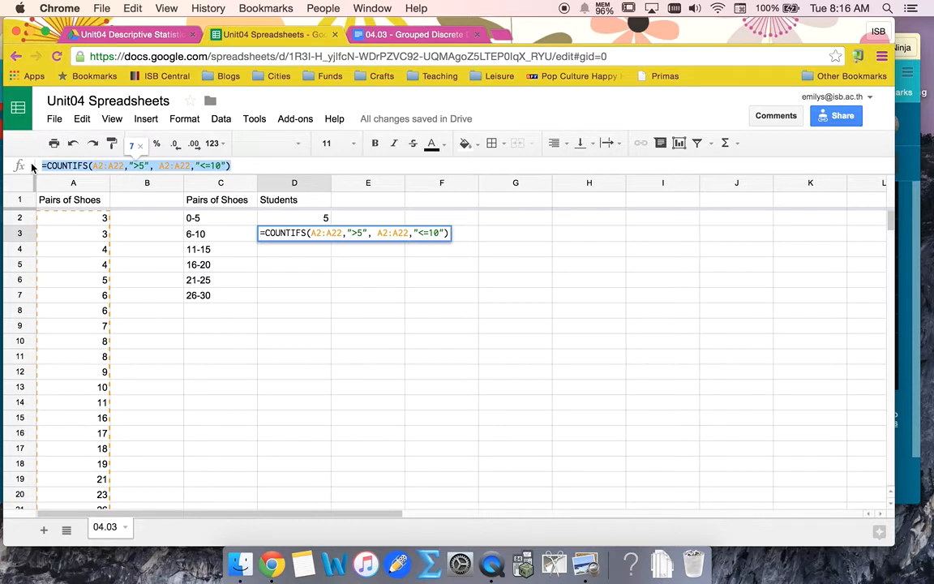
left_click(264, 252)
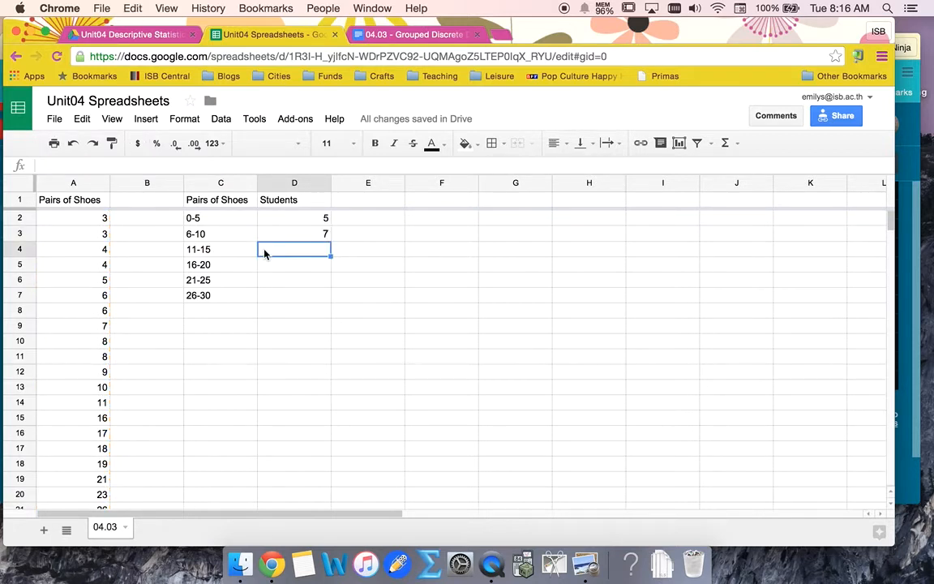
key("ctrl+v")
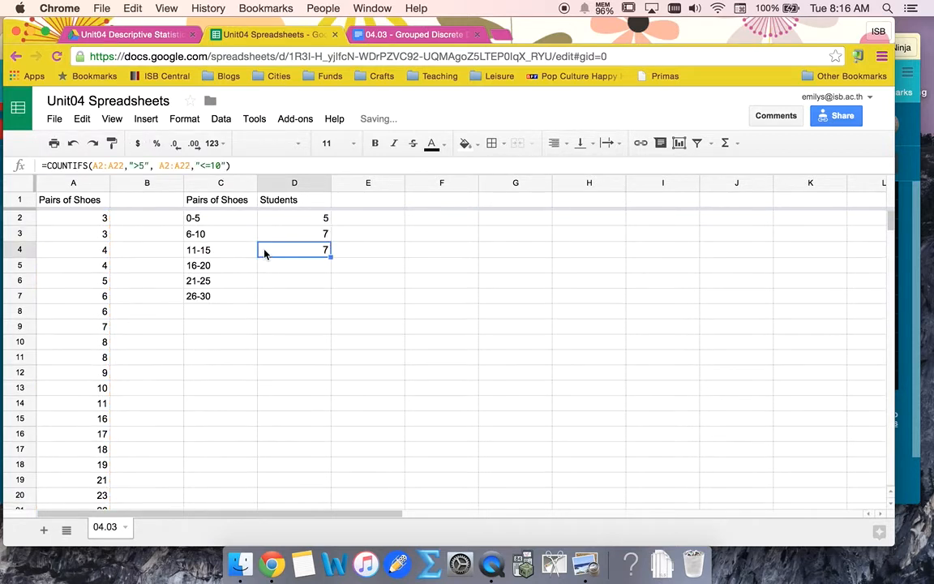
Change the criteria of the COUNTIFS formula in D4 to ">10" and "<=15" for the 11-15 range
left_click(140, 165)
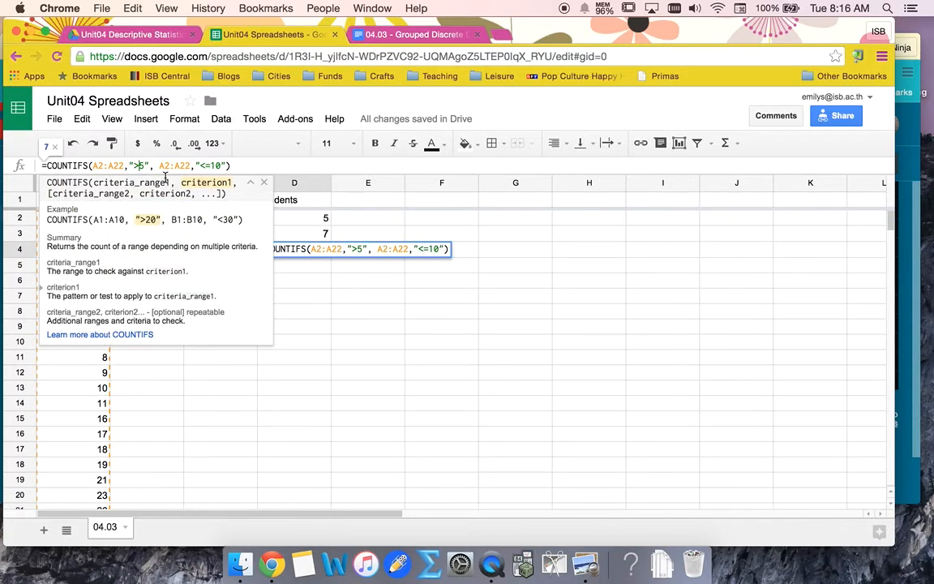
key("Delete")
type("10")
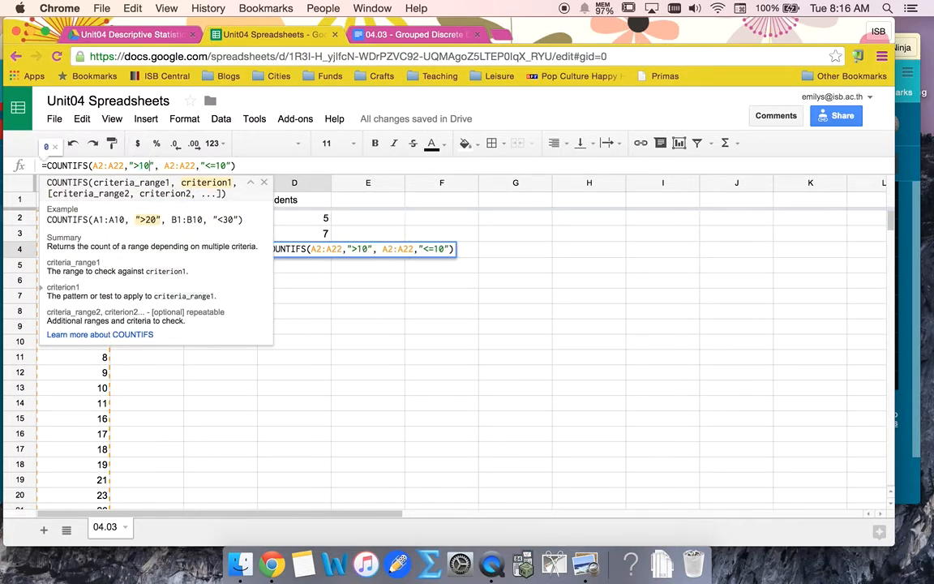
left_click(219, 166)
key("Delete")
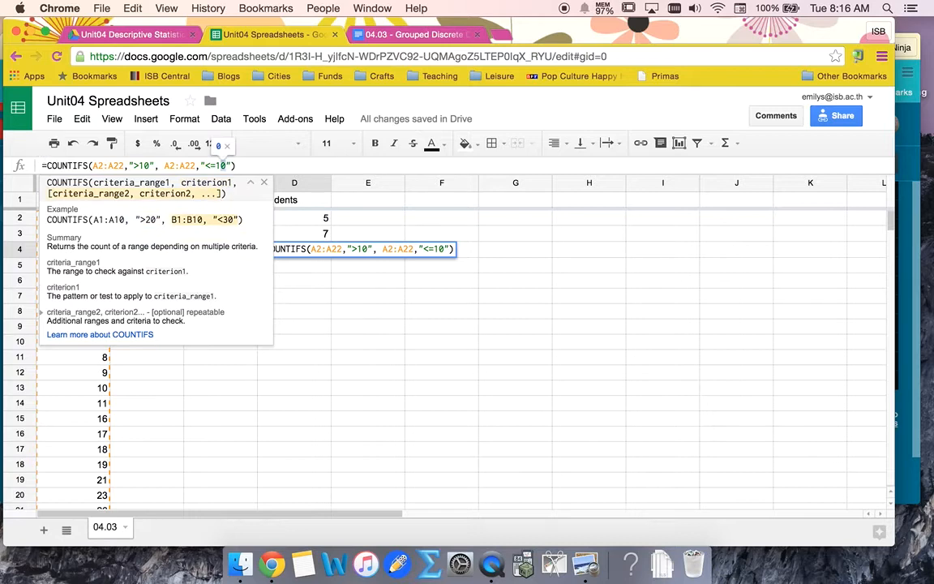
type("5")
key("Return")
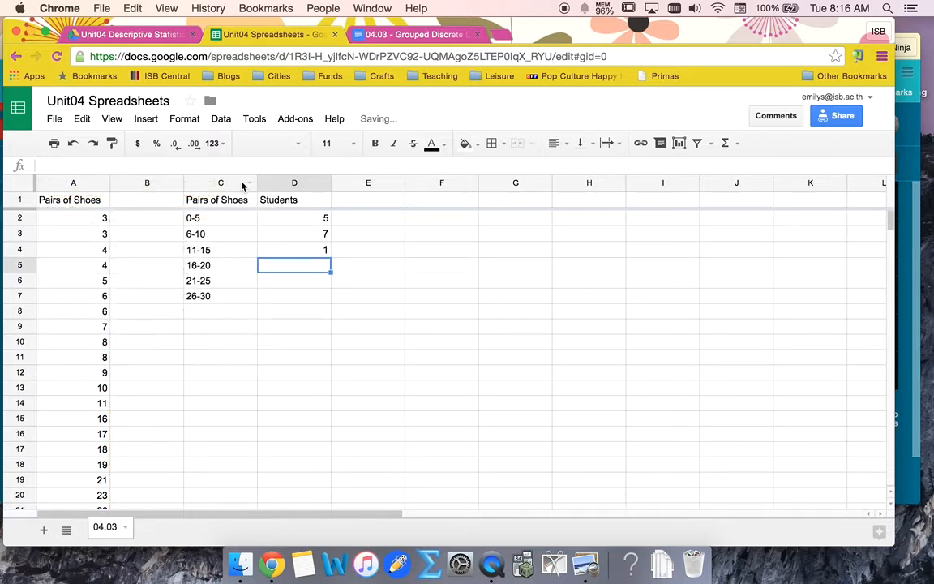
Paste the copied COUNTIFS formula into D5 and set its criteria to ">15" and "<=20" for the 16-20 range
key("ctrl+v")
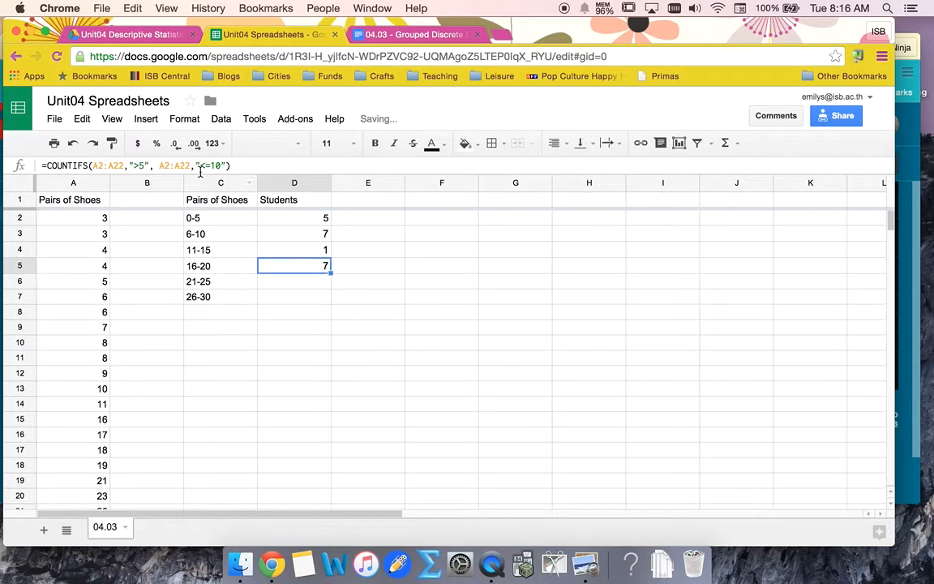
left_click(141, 165)
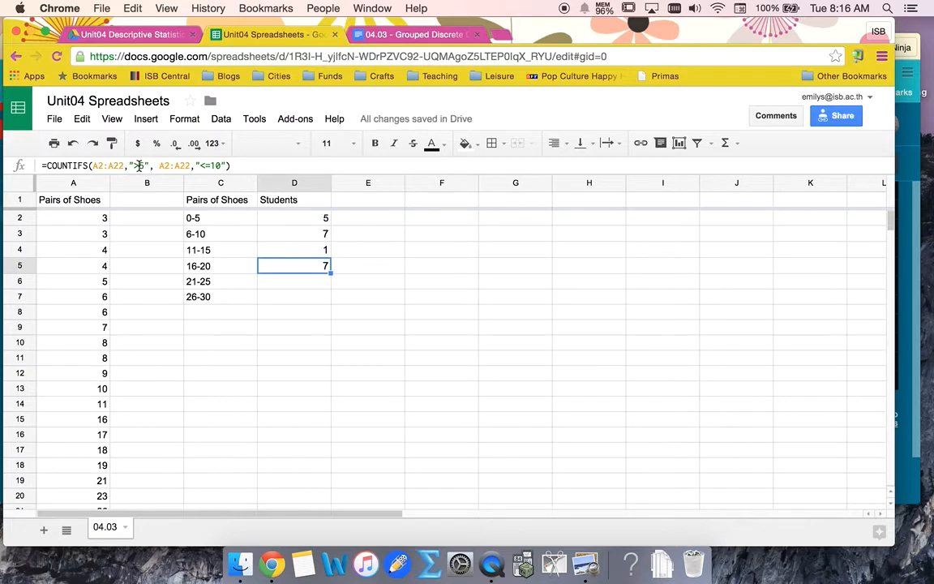
type("1")
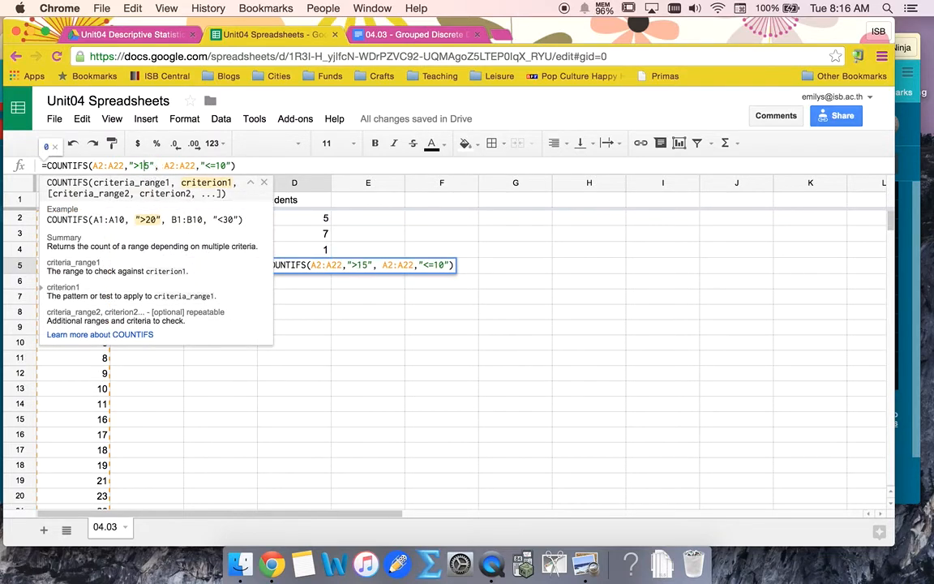
left_click(215, 166)
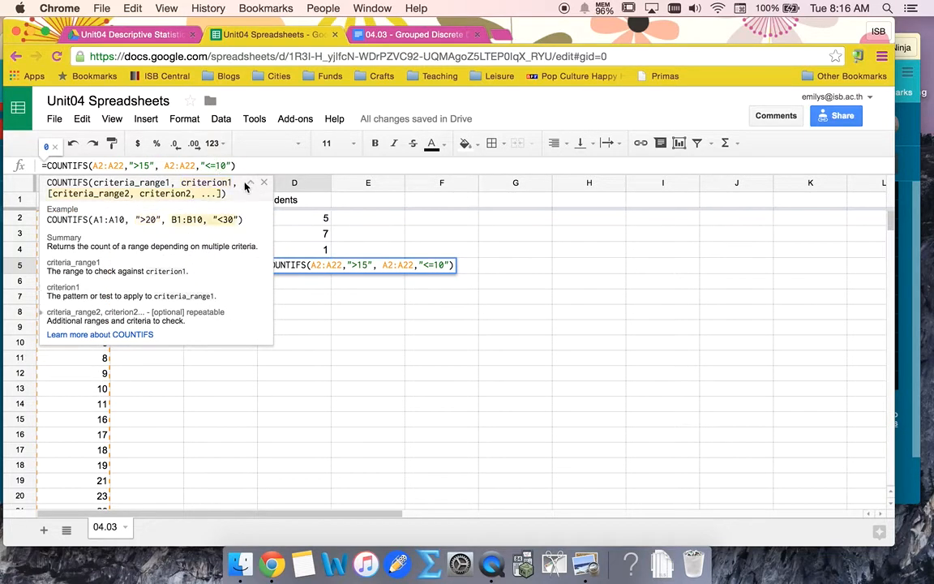
key("Delete")
type("2")
key("Return")
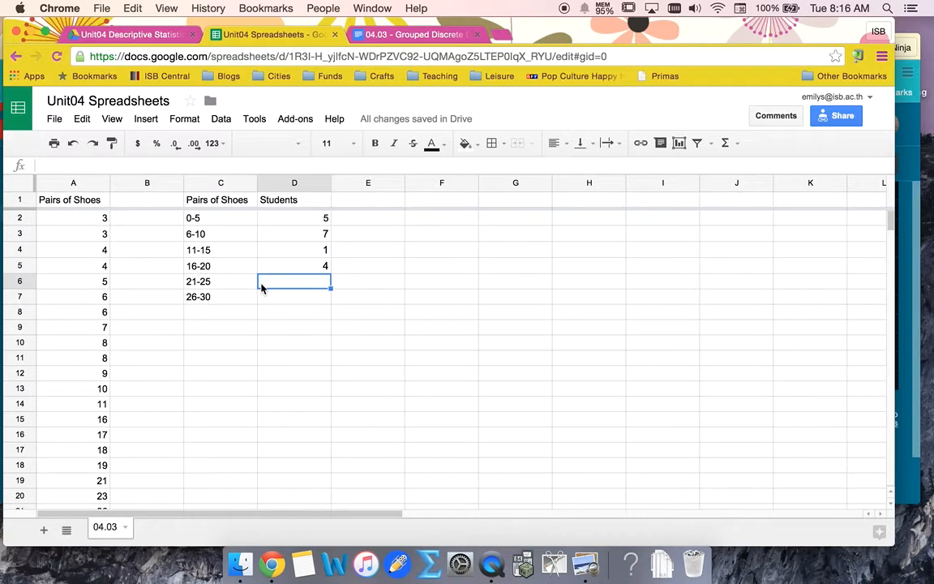
Paste the copied COUNTIFS formula into D6 and set its criteria to ">20" and "<=25" for the 21-25 range
key("super+v")
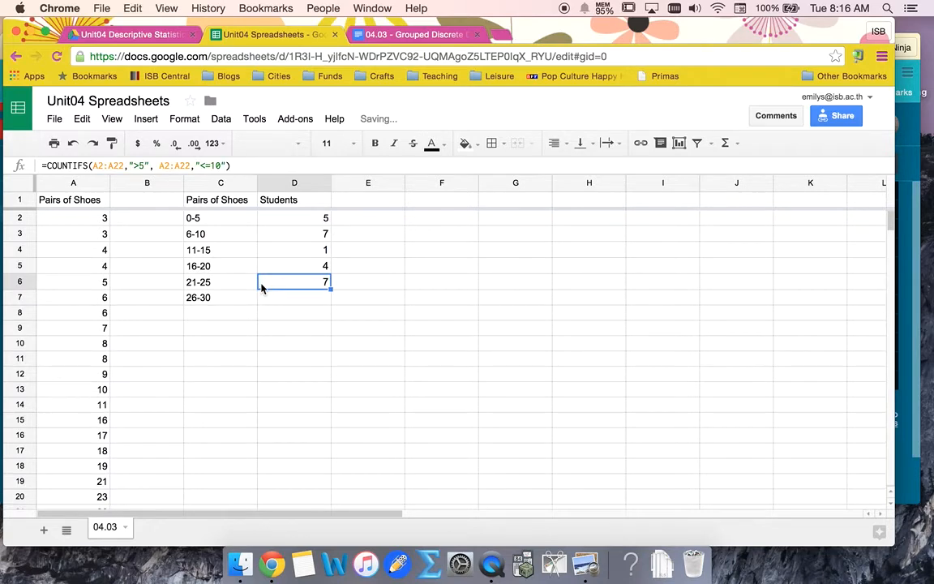
left_click(139, 165)
key("Delete")
type("20")
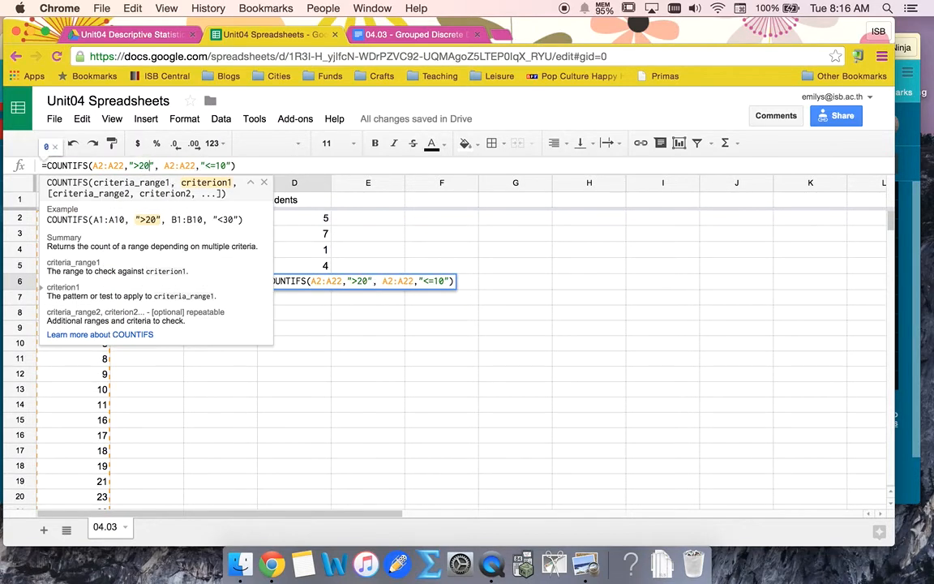
left_click(216, 165)
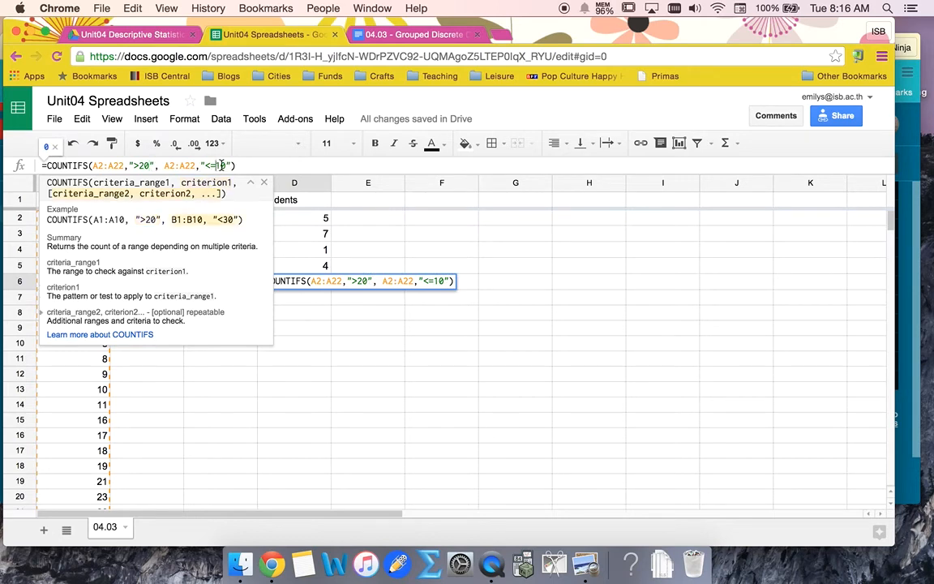
key("Delete")
key("Delete")
type("25")
key("Return")
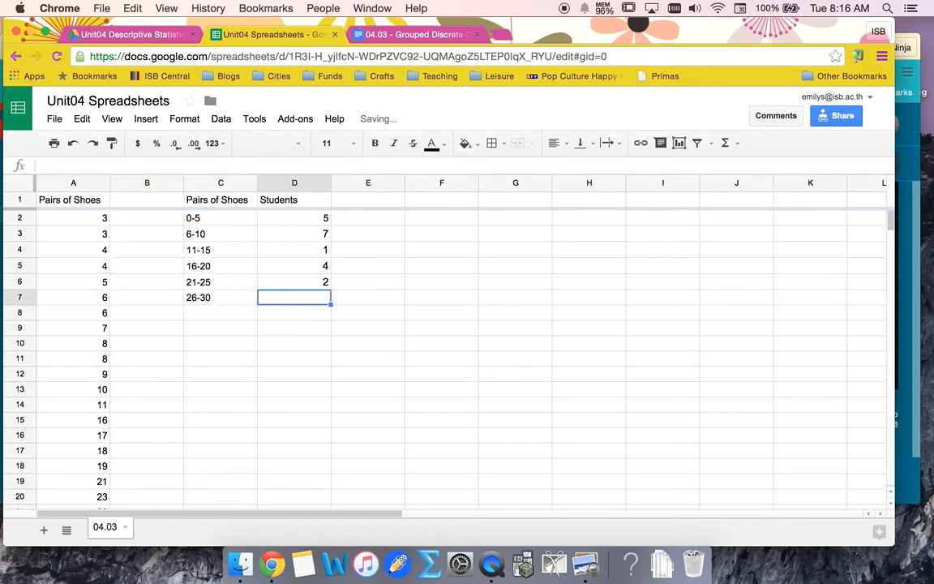
Paste the copied COUNTIFS formula into D7 and set its criteria to ">25" and "<=30" for the 26-30 range
key("super+v")
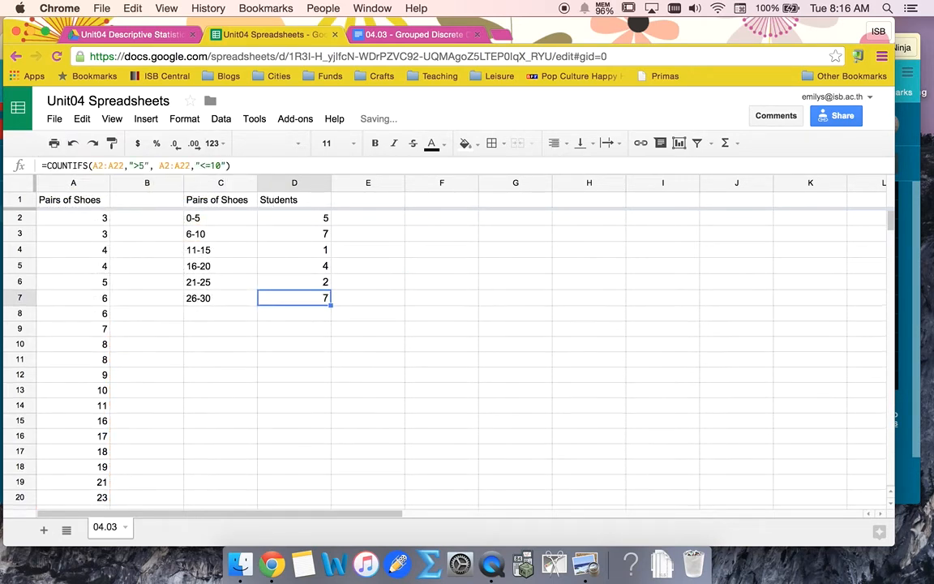
left_click(138, 166)
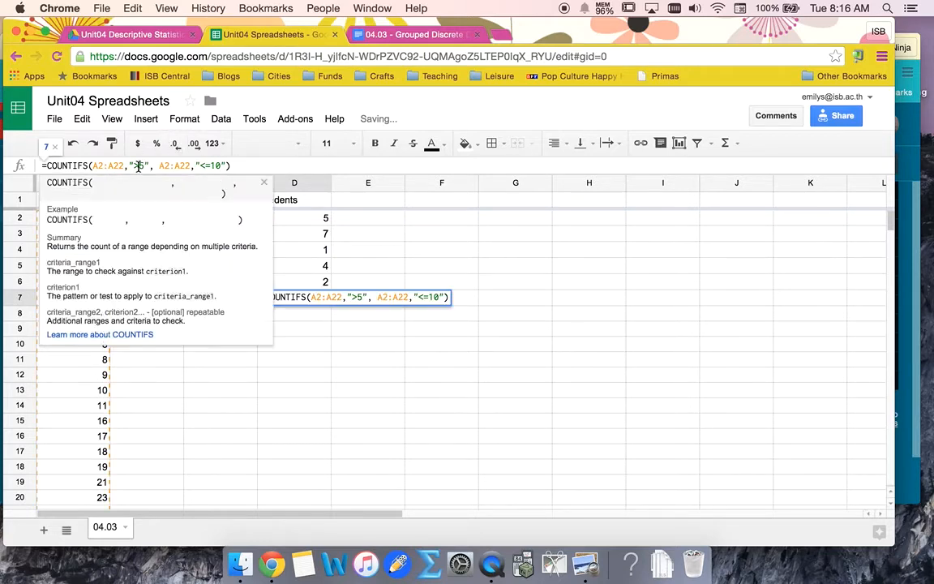
type("2")
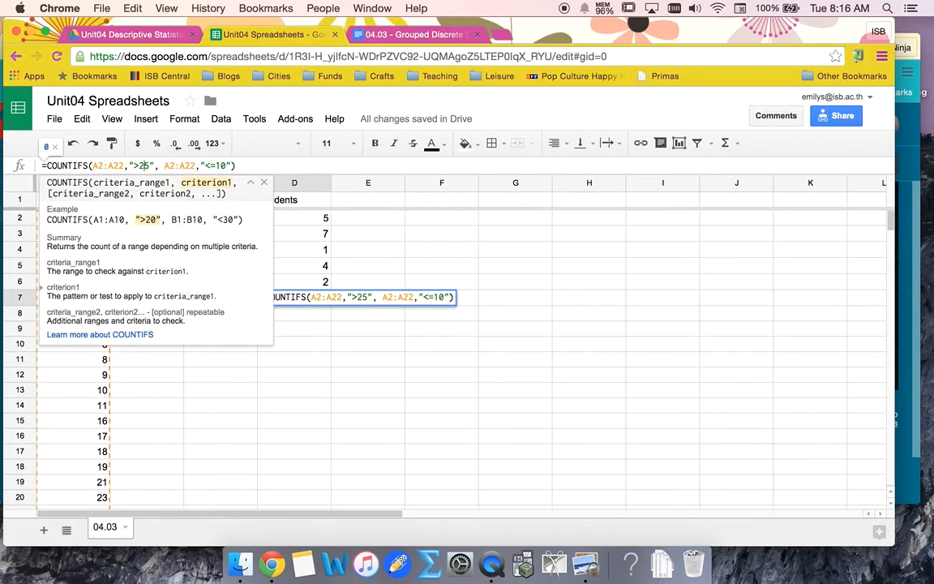
left_click(220, 166)
key("BackSpace")
type("3")
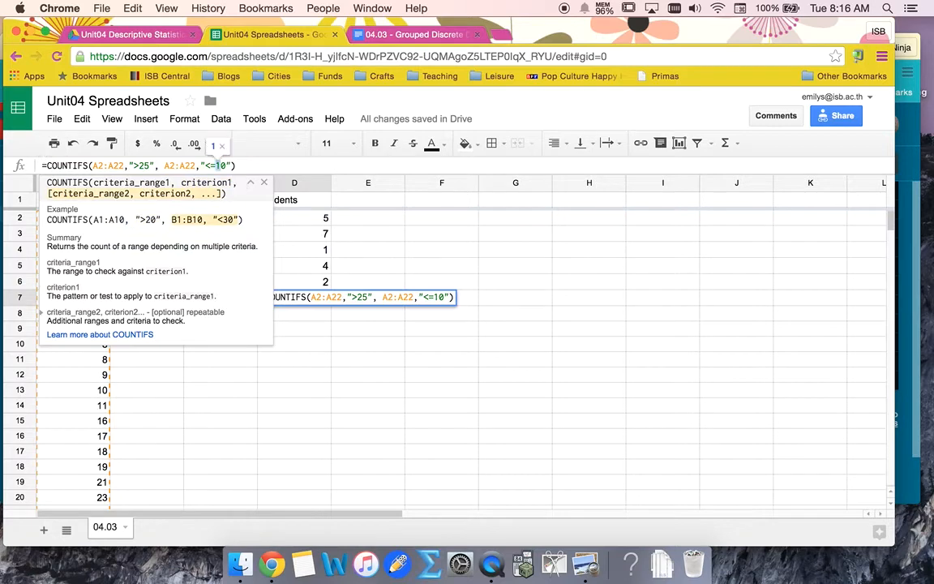
key("Return")
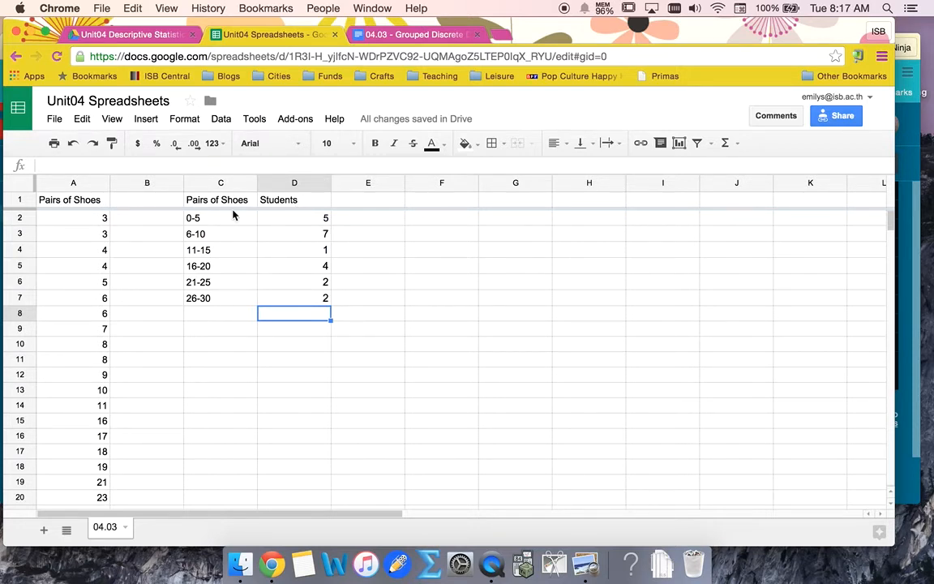
Insert a column chart of the frequency table in C1:D7 and move it clear of the table, to its right
left_click_drag(214, 202, 289, 301)
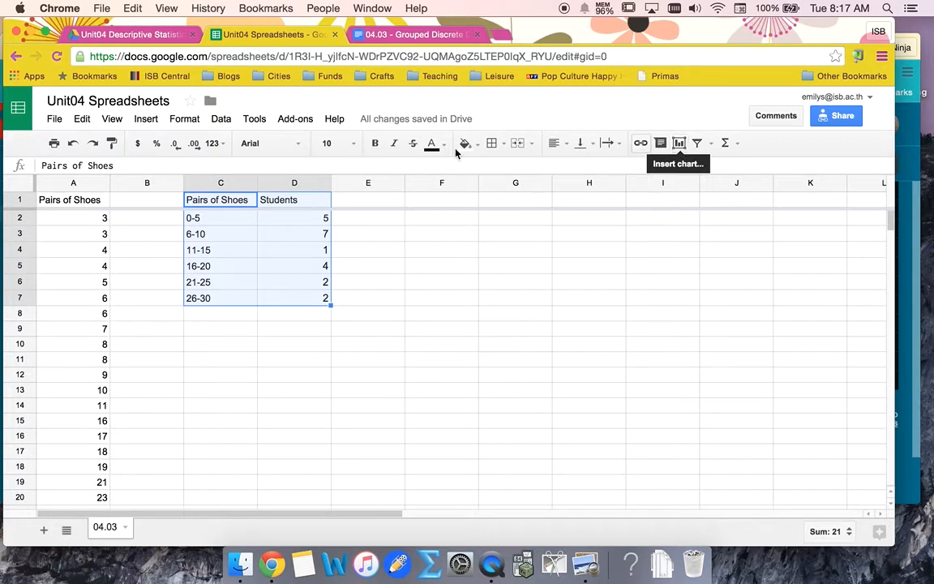
left_click(144, 120)
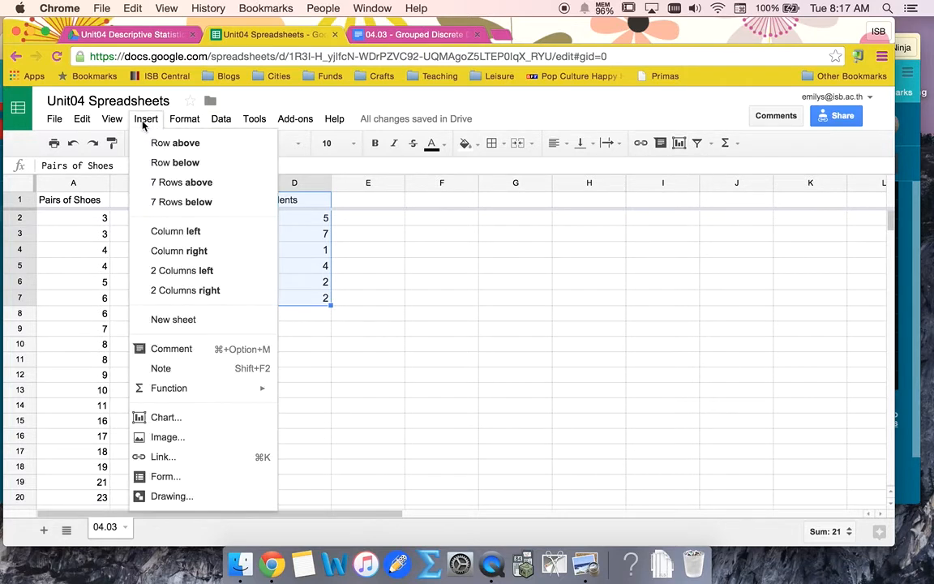
left_click(150, 420)
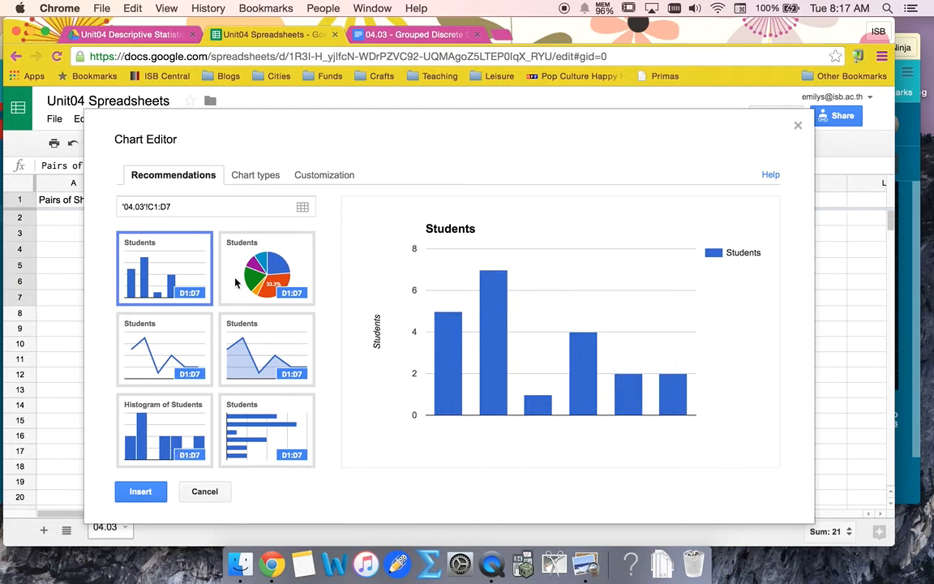
left_click(250, 177)
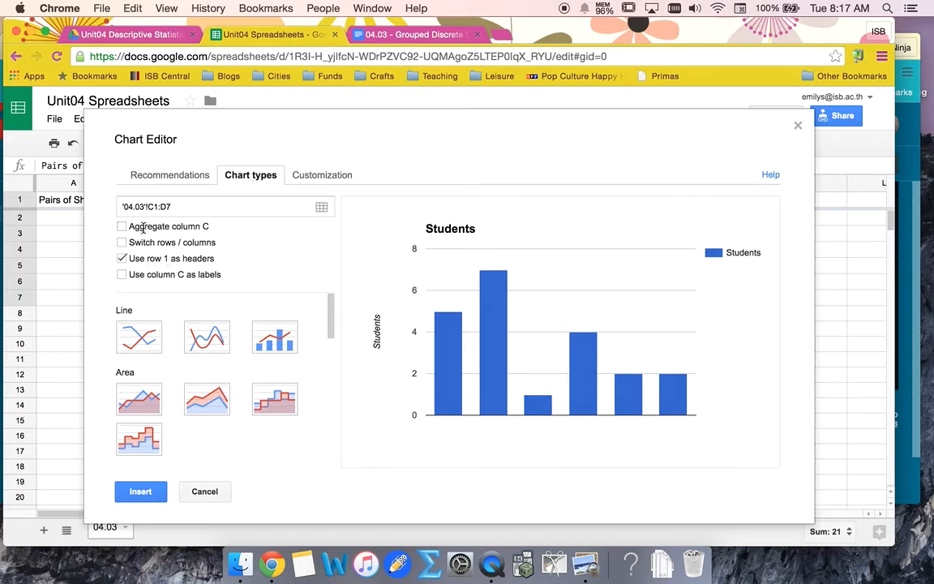
left_click(122, 276)
left_click(141, 493)
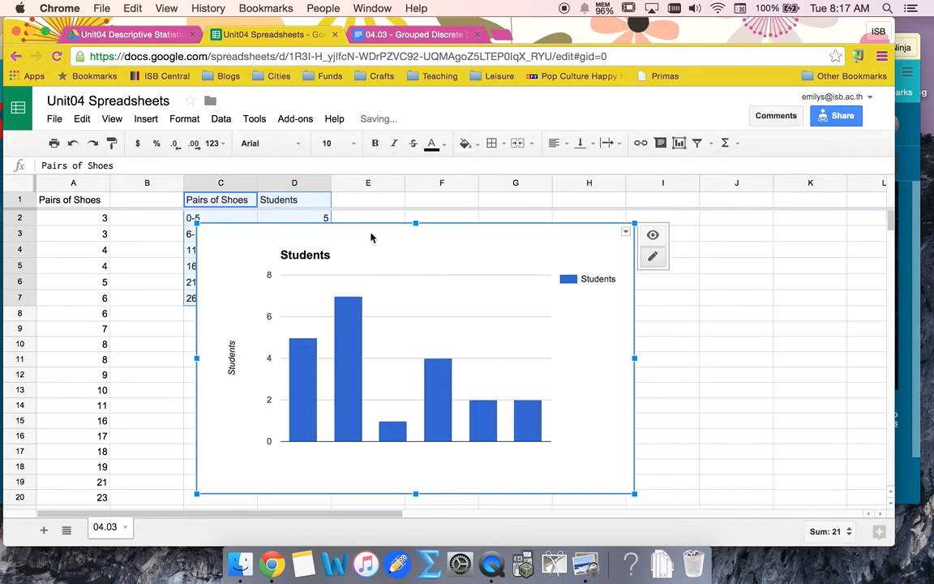
left_click_drag(370, 231, 573, 223)
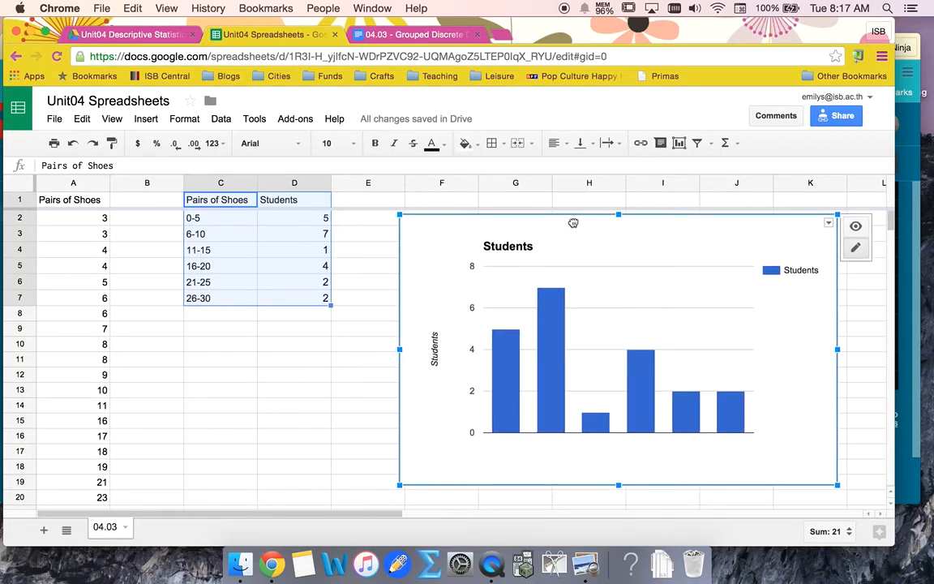
left_click(643, 443)
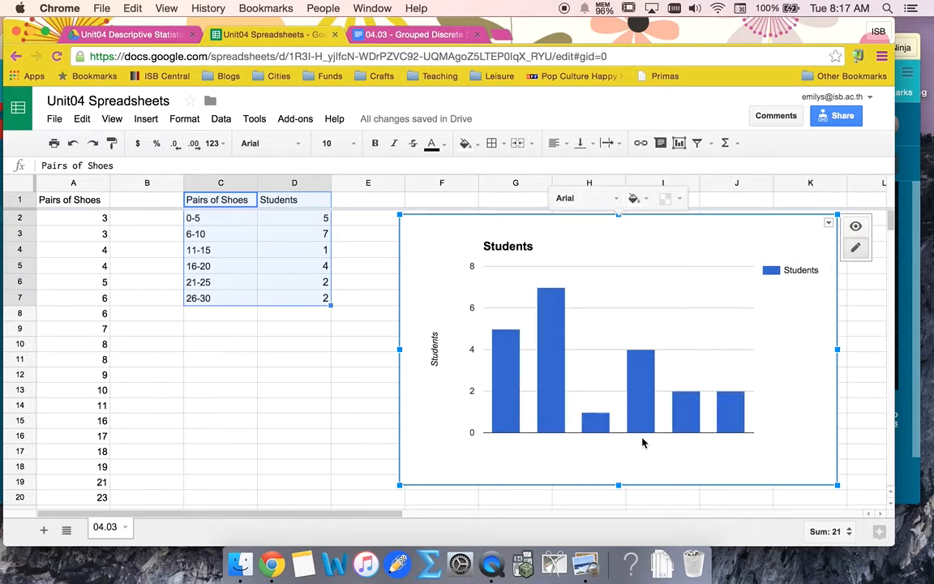
Look through the column chart's customization settings for options controlling the horizontal axis labels, leaving the chart unedited
left_click(637, 426)
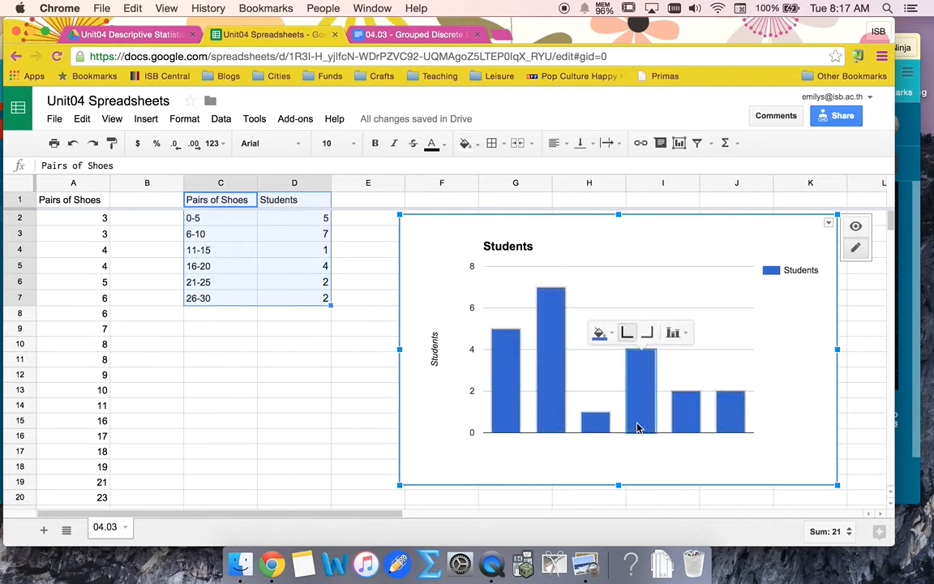
left_click(602, 444)
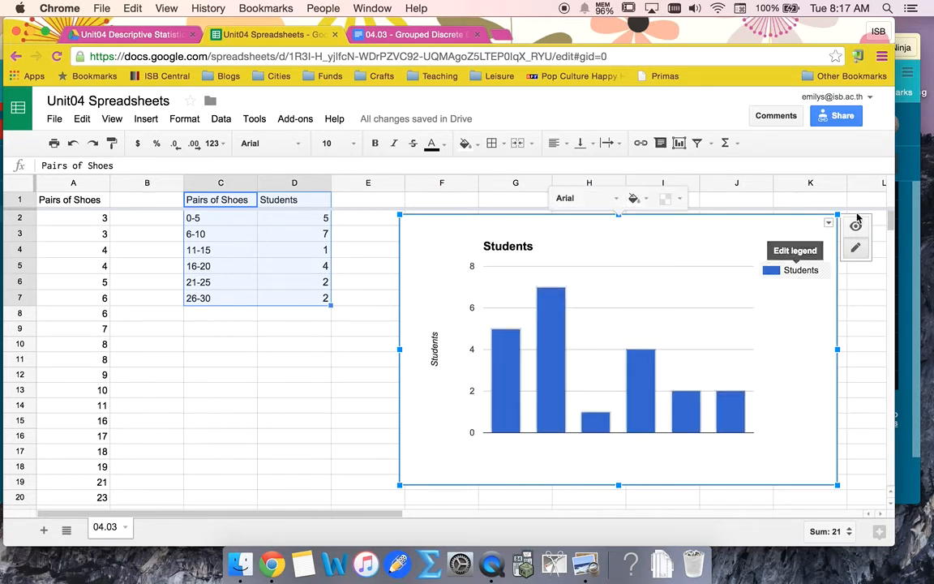
left_click(829, 223)
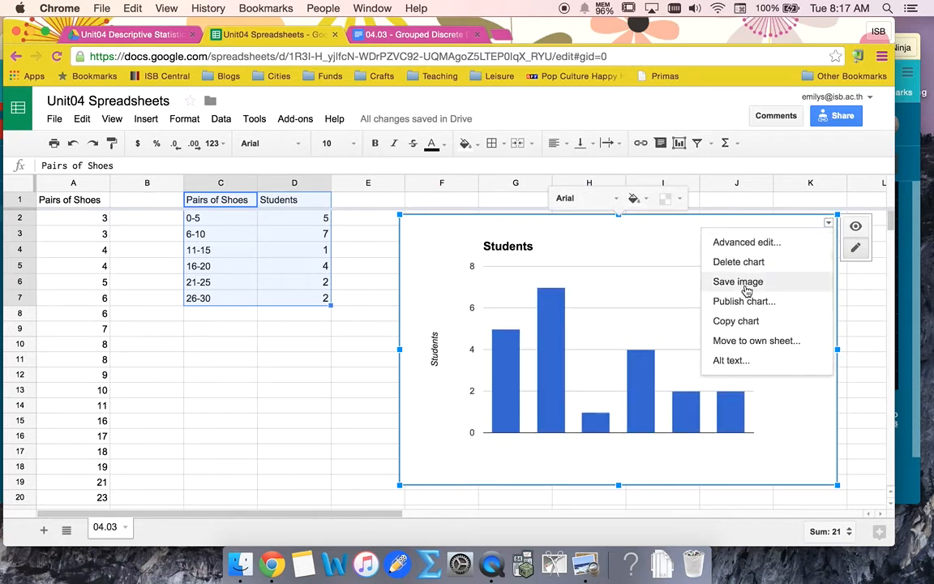
left_click(738, 245)
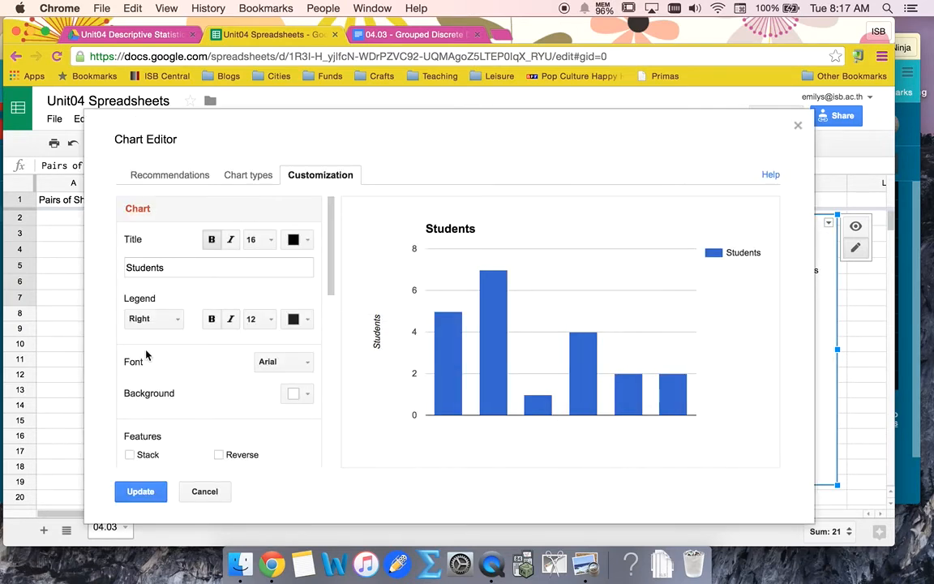
scroll(146, 355, "down", 5)
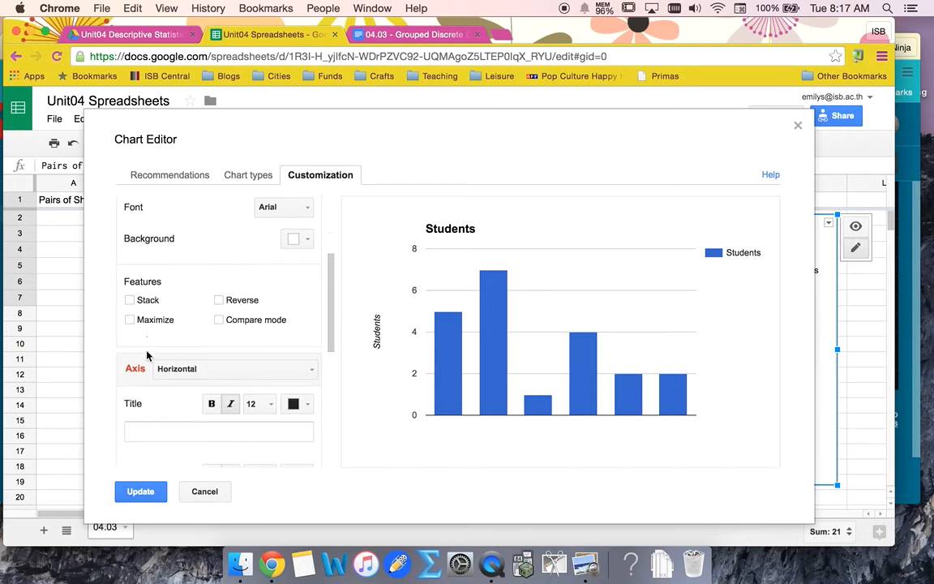
scroll(147, 354, "down", 3)
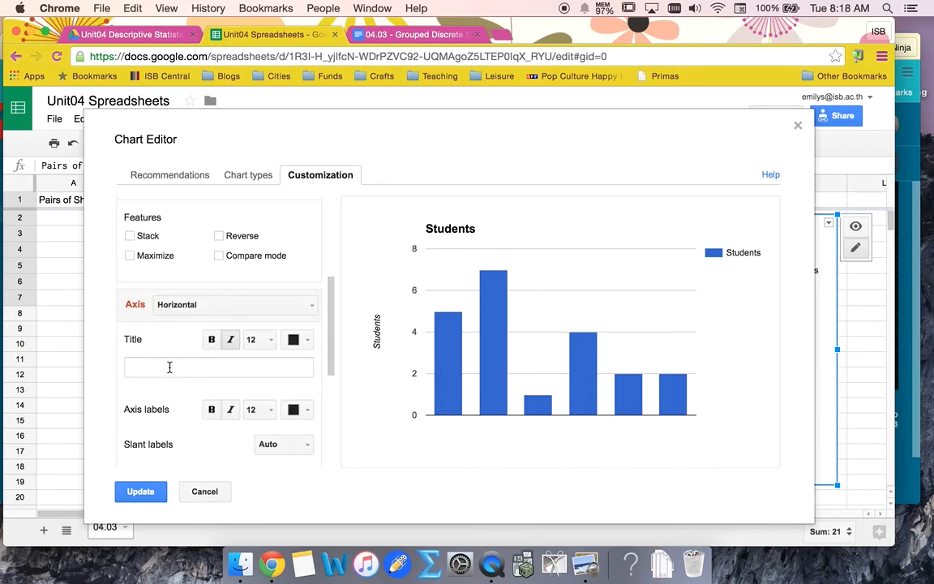
scroll(171, 370, "down", 2)
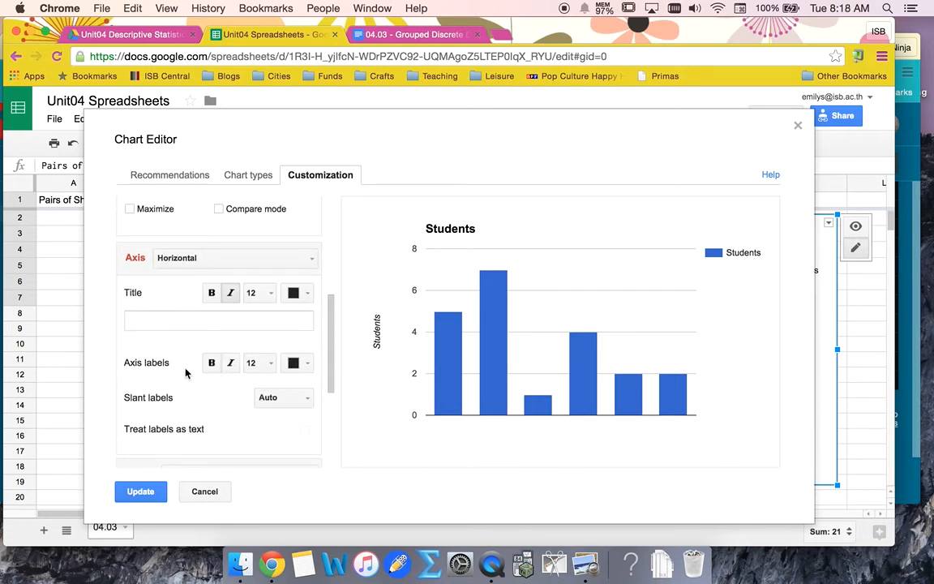
scroll(242, 414, "down", 1)
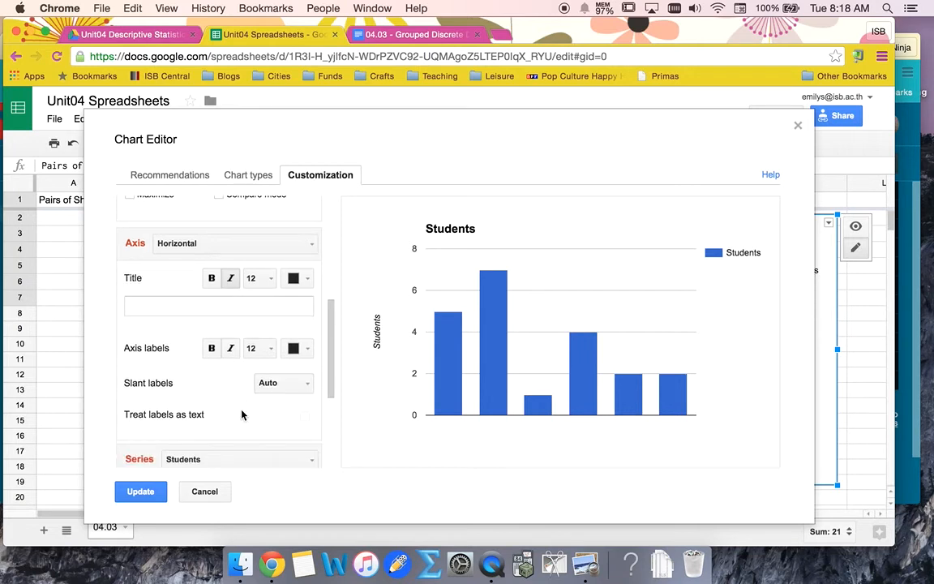
scroll(241, 414, "down", 3)
scroll(246, 390, "up", 4)
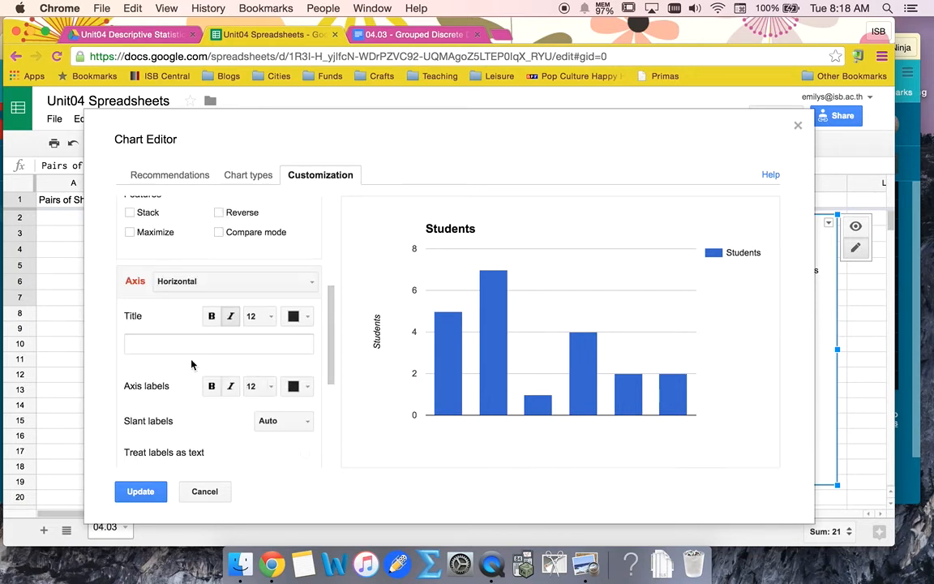
left_click(181, 282)
left_click(162, 305)
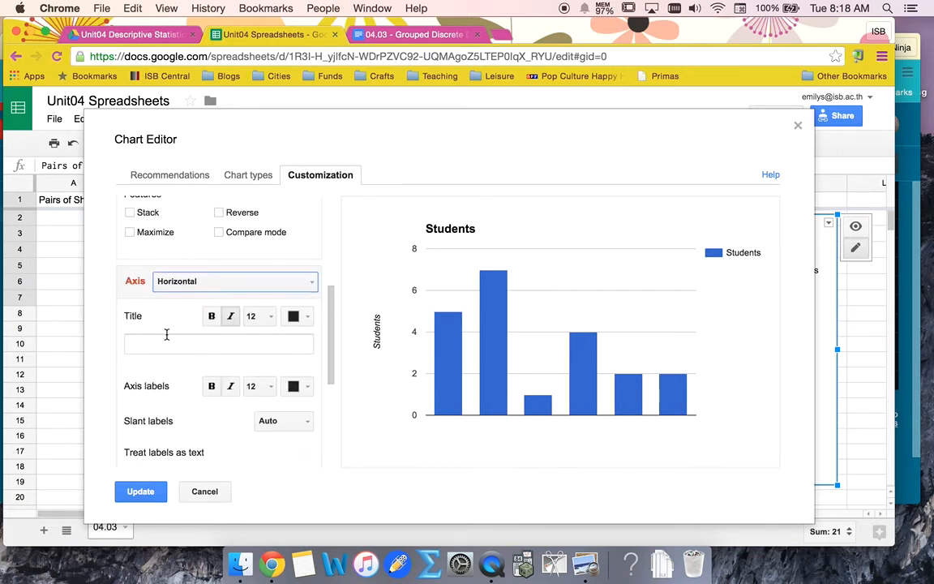
scroll(154, 304, "down", 4)
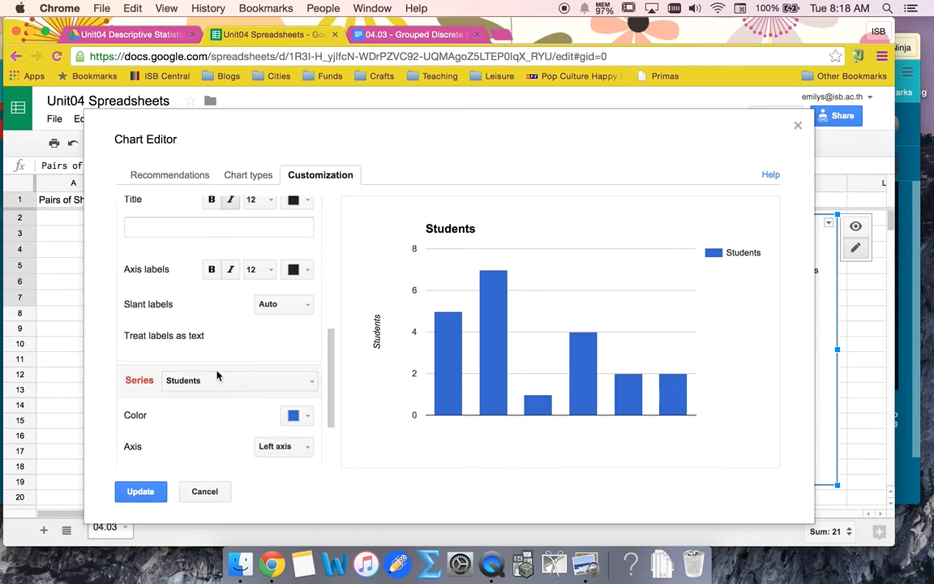
scroll(216, 375, "down", 3)
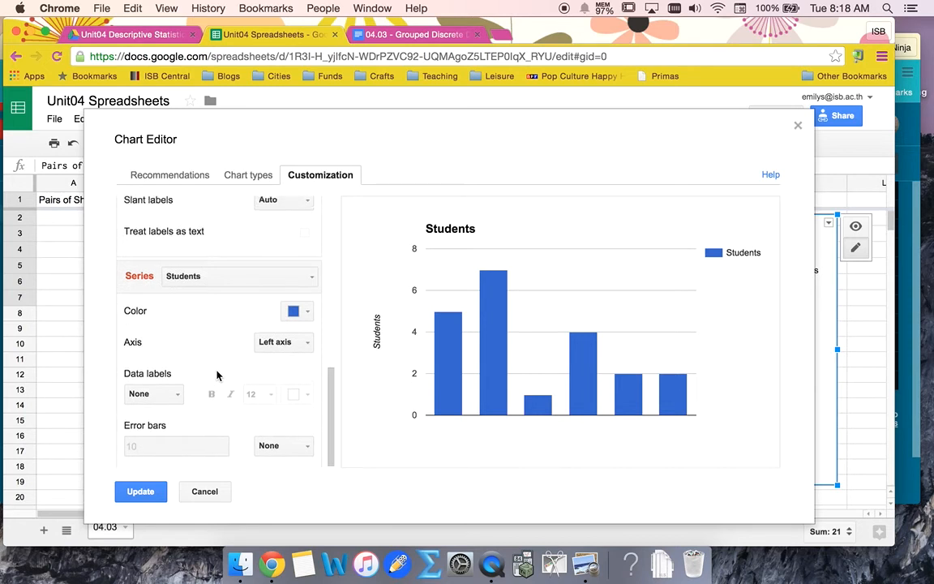
scroll(217, 375, "up", 8)
scroll(216, 375, "up", 5)
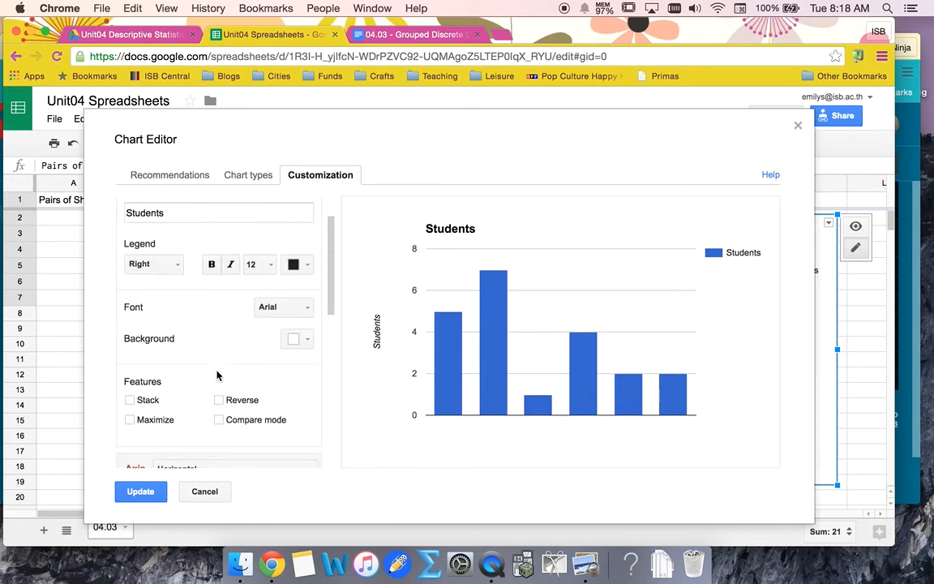
scroll(217, 375, "down", 7)
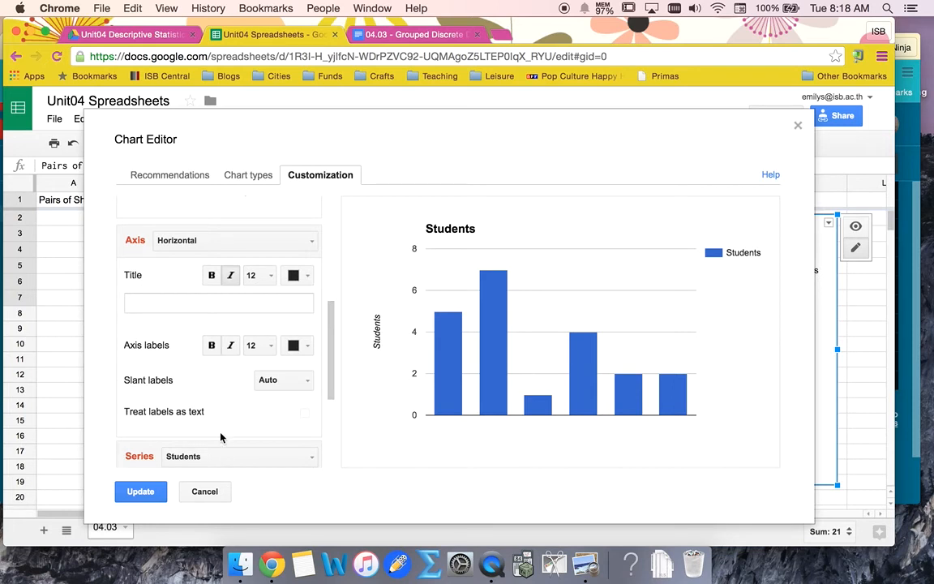
left_click(199, 305)
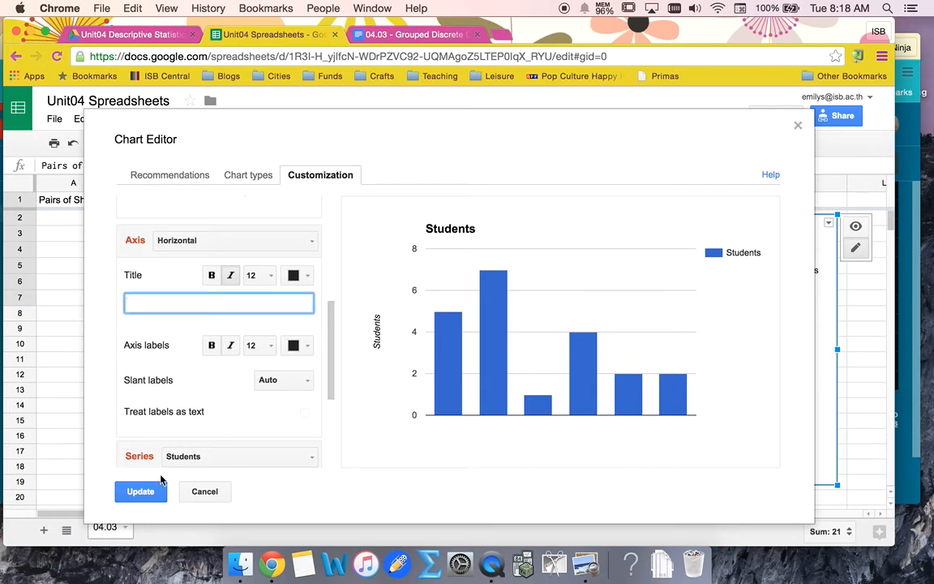
left_click(202, 494)
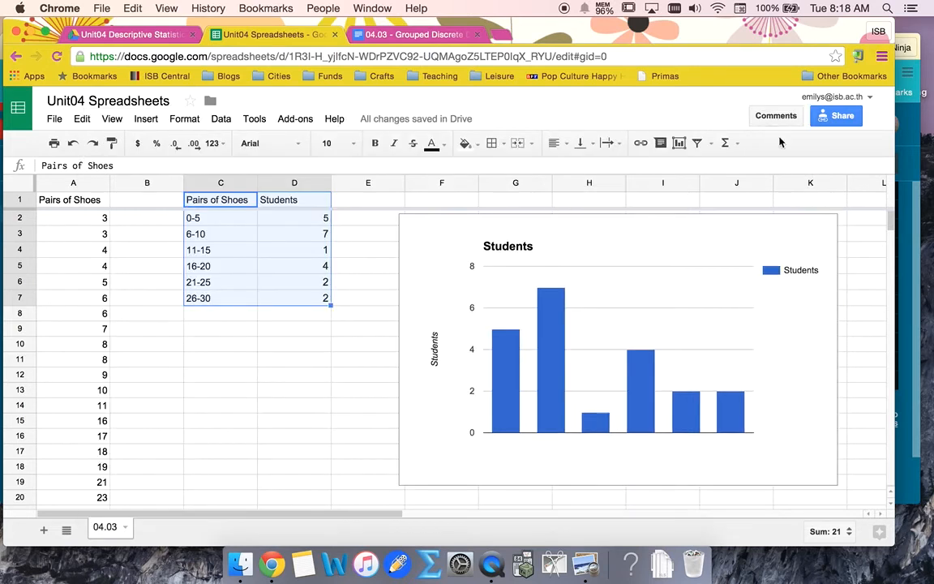
Delete the column chart beside the frequency table
left_click(853, 265)
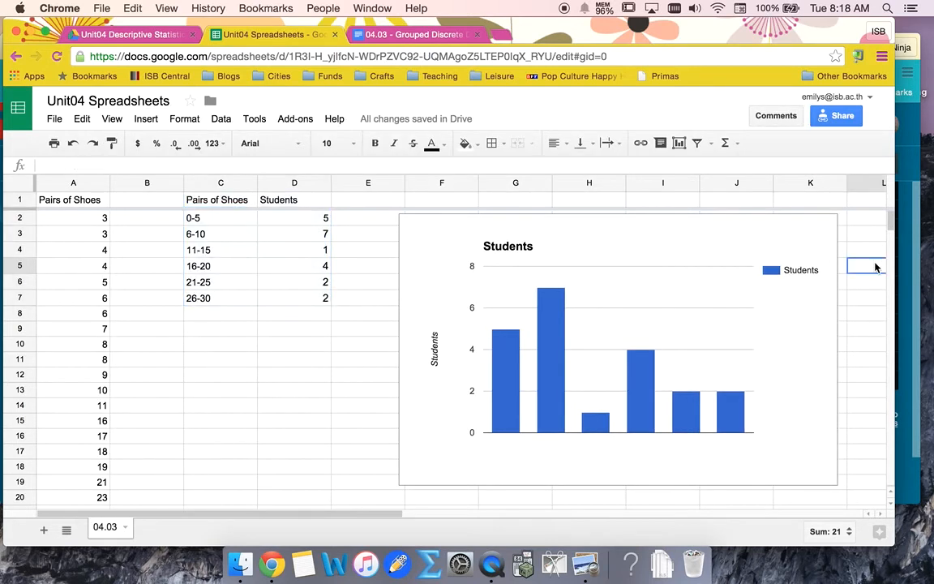
left_click(772, 248)
left_click(829, 224)
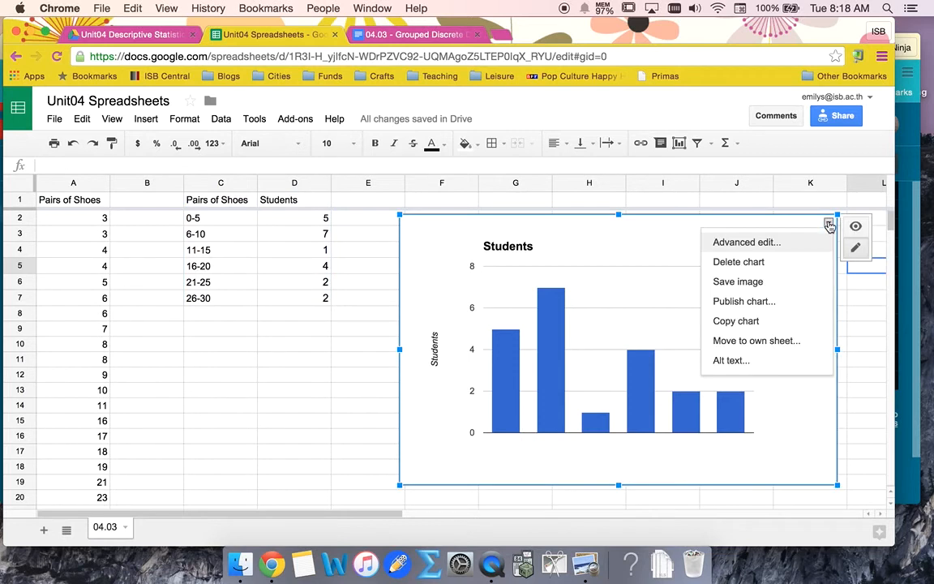
left_click(768, 265)
Start a new chart from the frequency table in C1:D7 and switch its type to a bar chart
left_click_drag(217, 200, 324, 298)
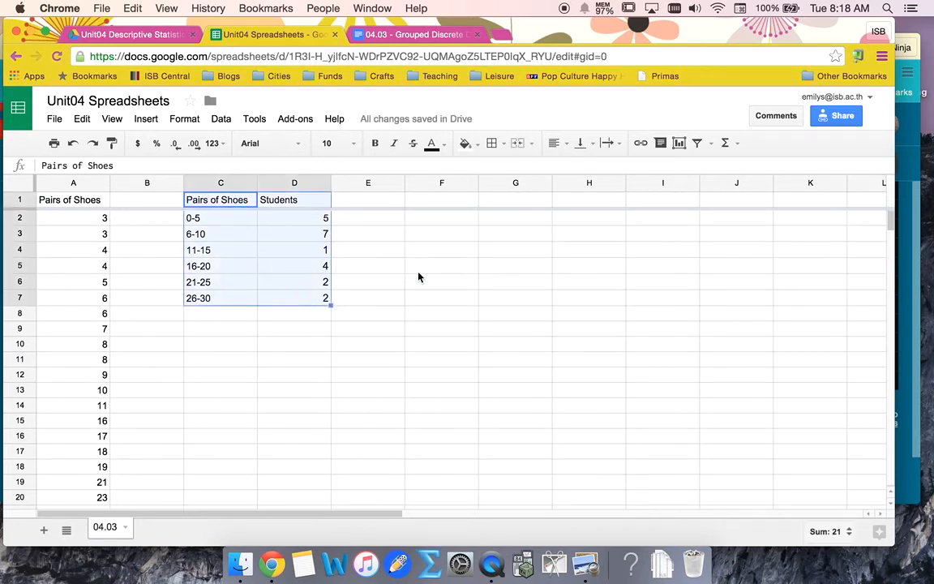
left_click(680, 144)
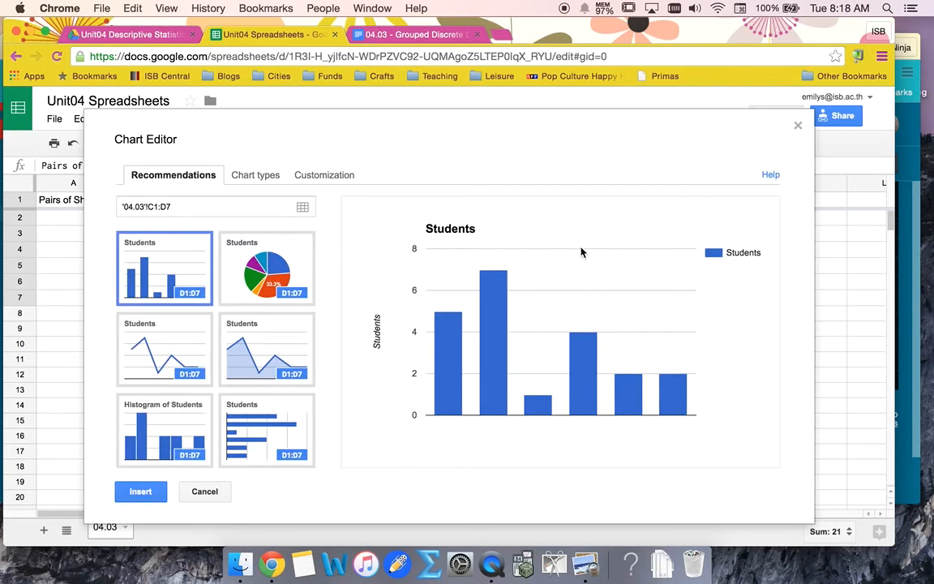
left_click(256, 175)
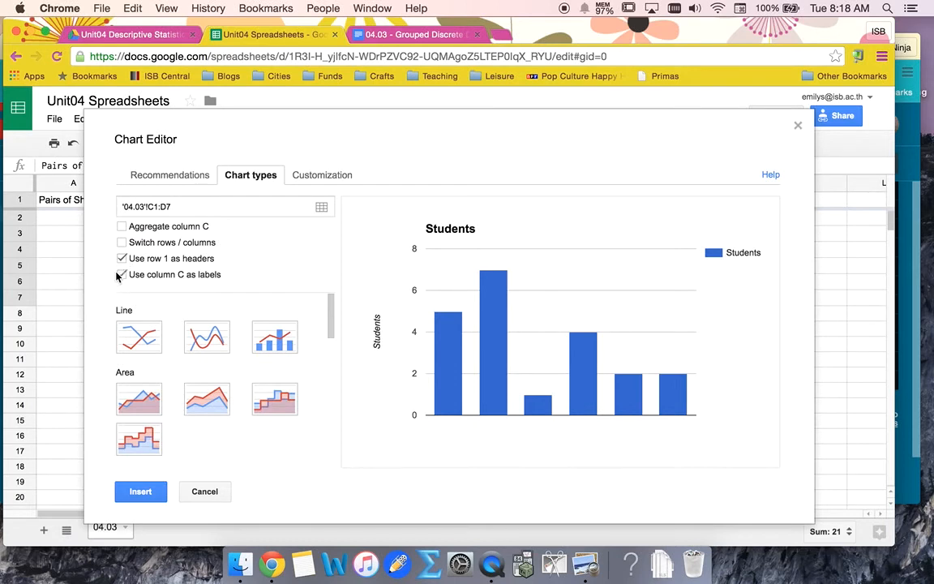
scroll(211, 369, "down", 4)
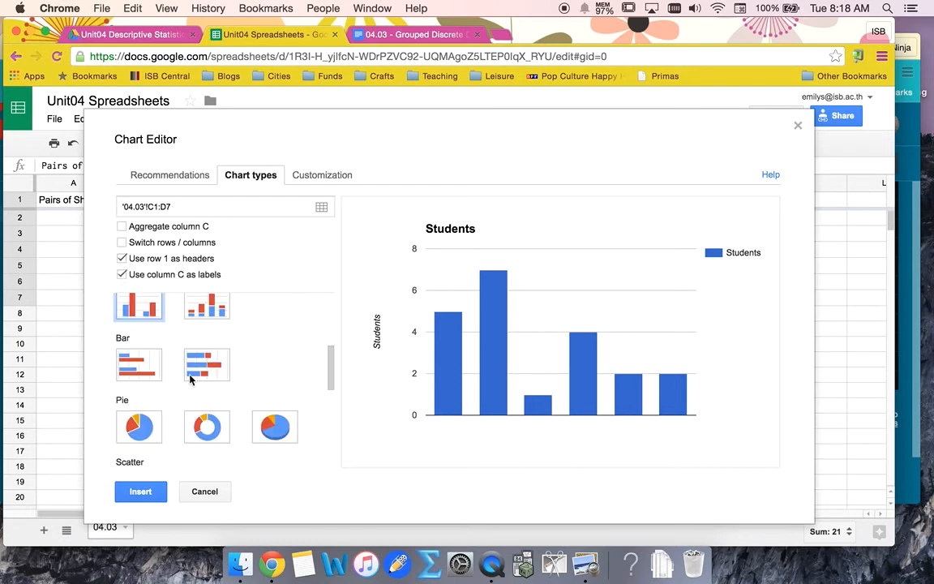
scroll(142, 379, "down", 2)
scroll(142, 377, "up", 3)
left_click(142, 378)
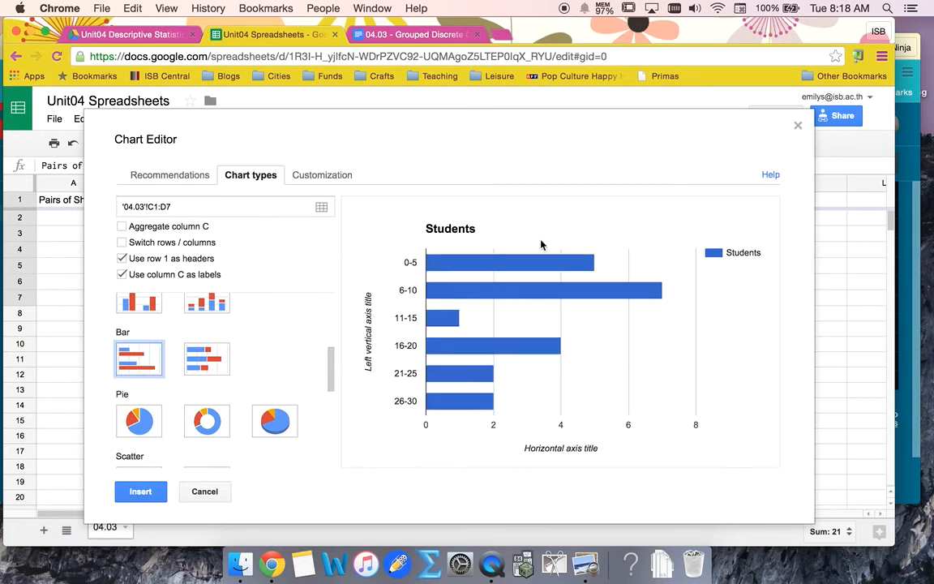
Browse the other available chart types and toggle the aggregation of column C on and off
scroll(217, 356, "down", 3)
scroll(218, 357, "down", 2)
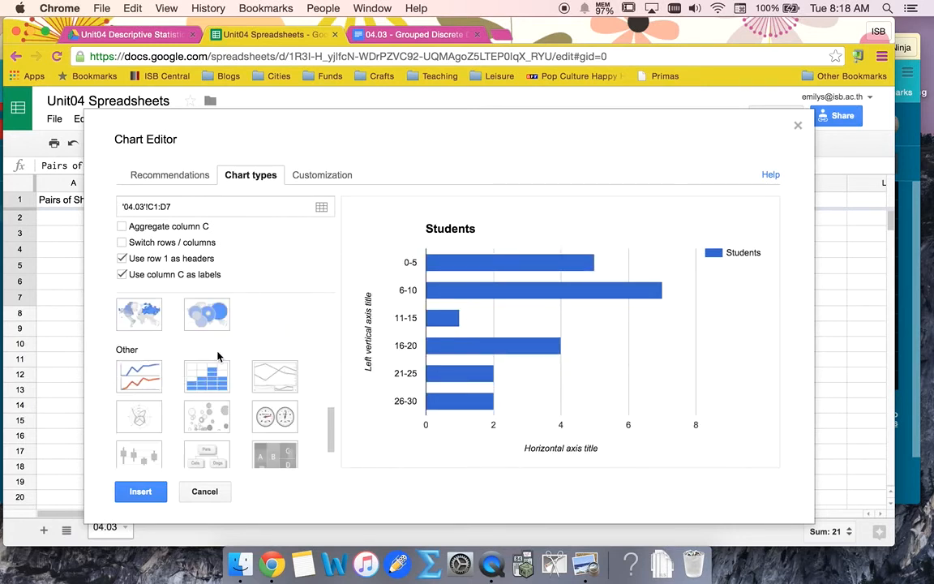
scroll(217, 357, "down", 2)
scroll(218, 357, "up", 4)
scroll(217, 357, "up", 5)
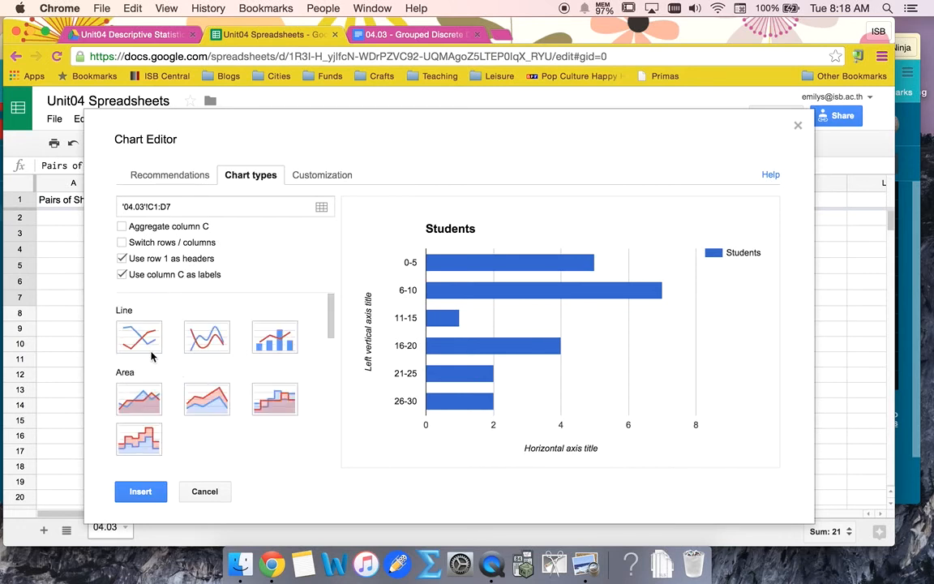
scroll(150, 358, "down", 1)
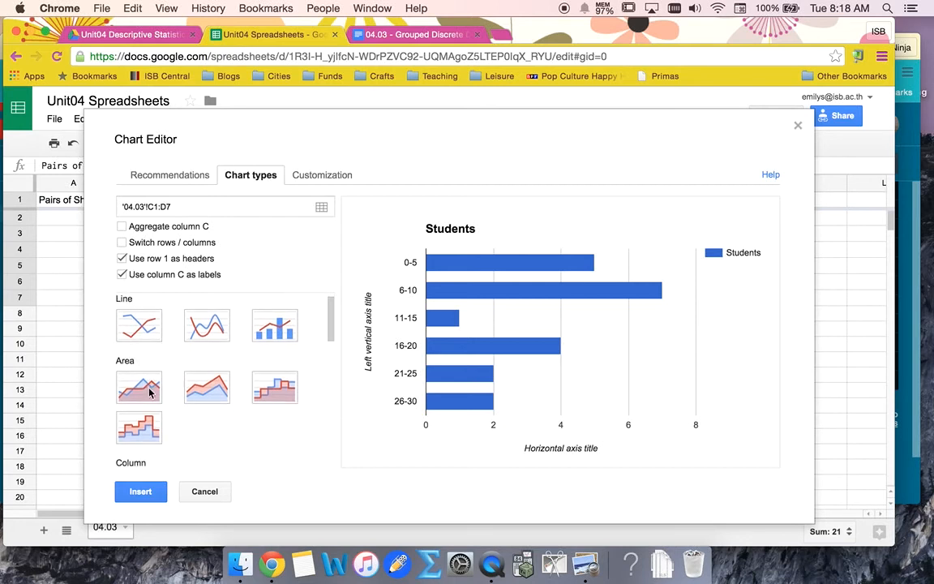
scroll(147, 373, "down", 1)
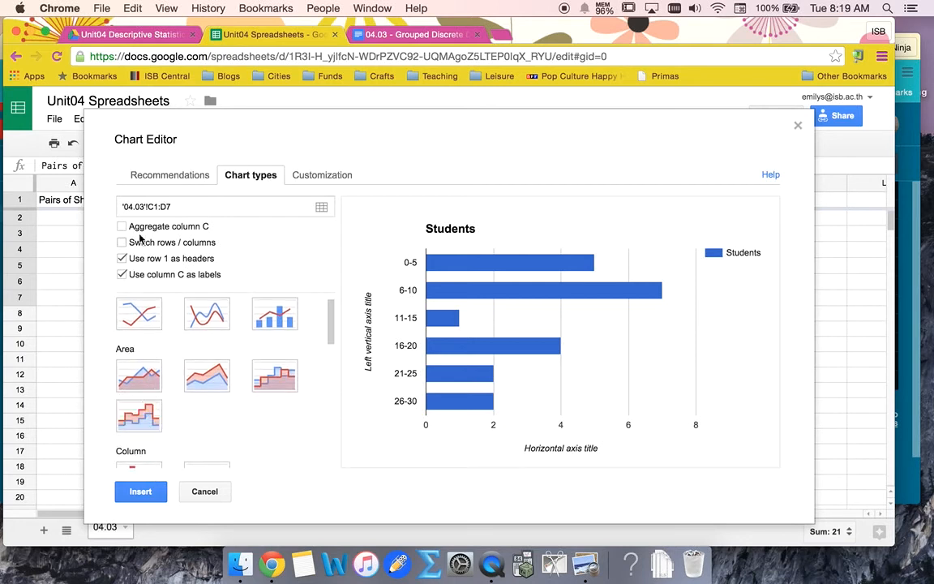
left_click(126, 227)
left_click(123, 227)
Switch the new chart to the standard column type, insert it and move it clear of the table, to its right
scroll(139, 422, "down", 2)
left_click(138, 428)
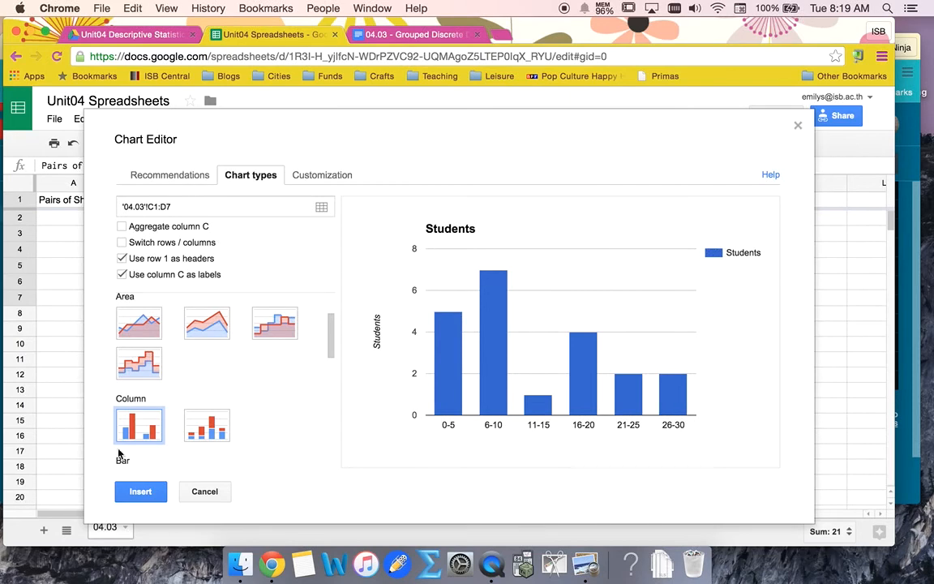
left_click(138, 498)
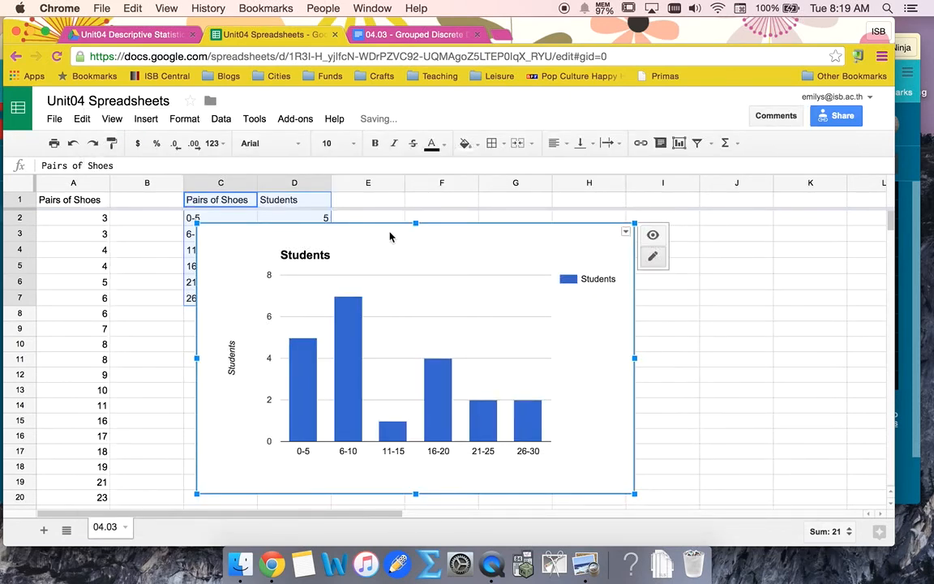
left_click_drag(390, 236, 609, 226)
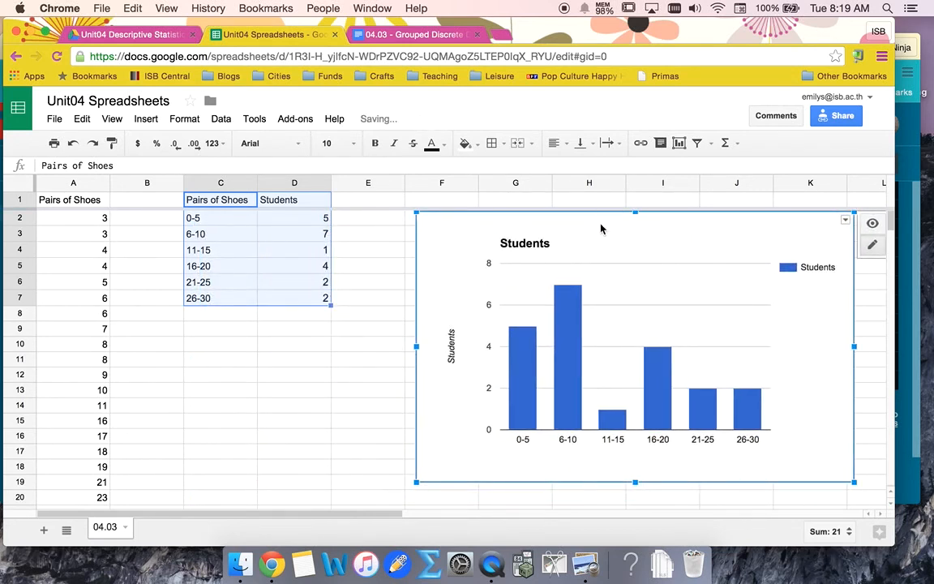
Open the new chart's advanced editing options and set the chart title to "Pairs of Shoes"
left_click(616, 440)
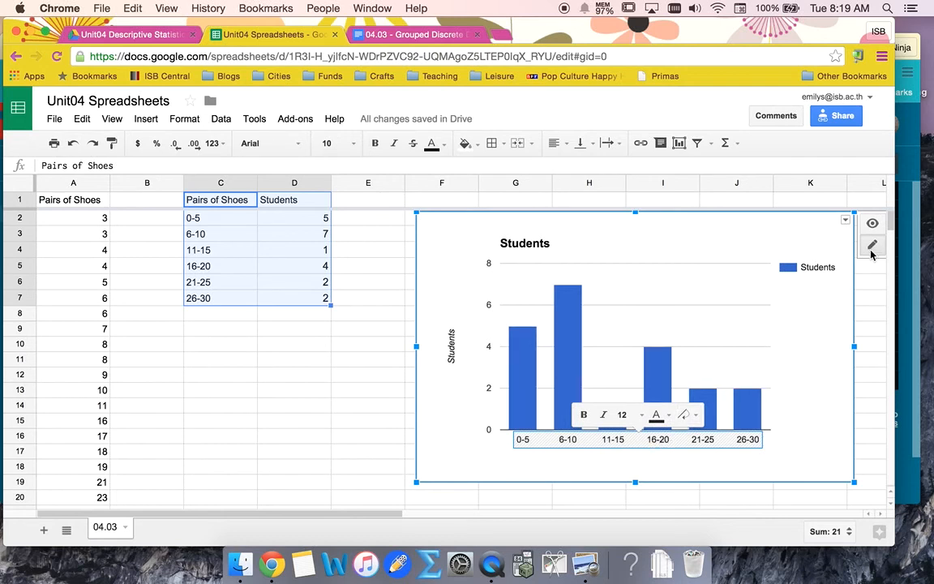
left_click(607, 460)
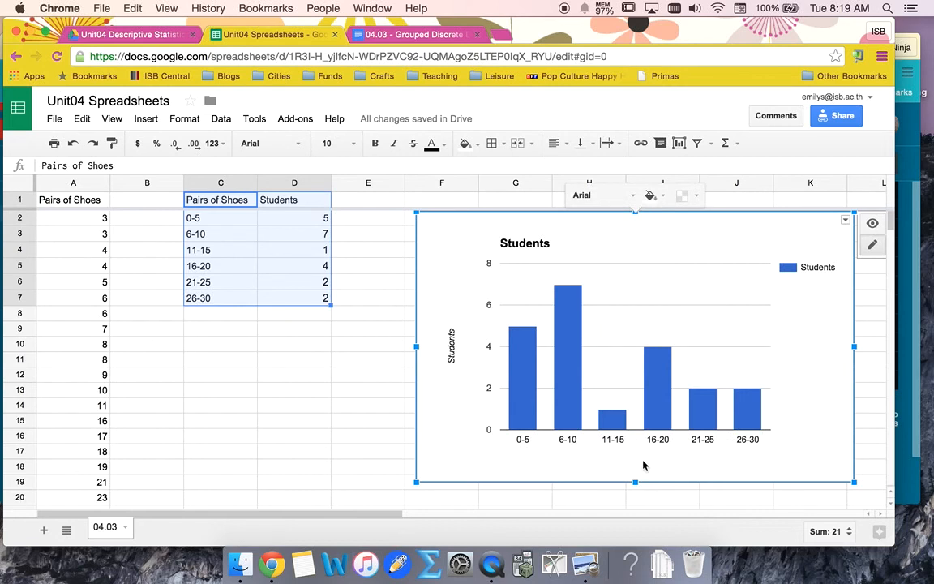
left_click(846, 221)
left_click(770, 241)
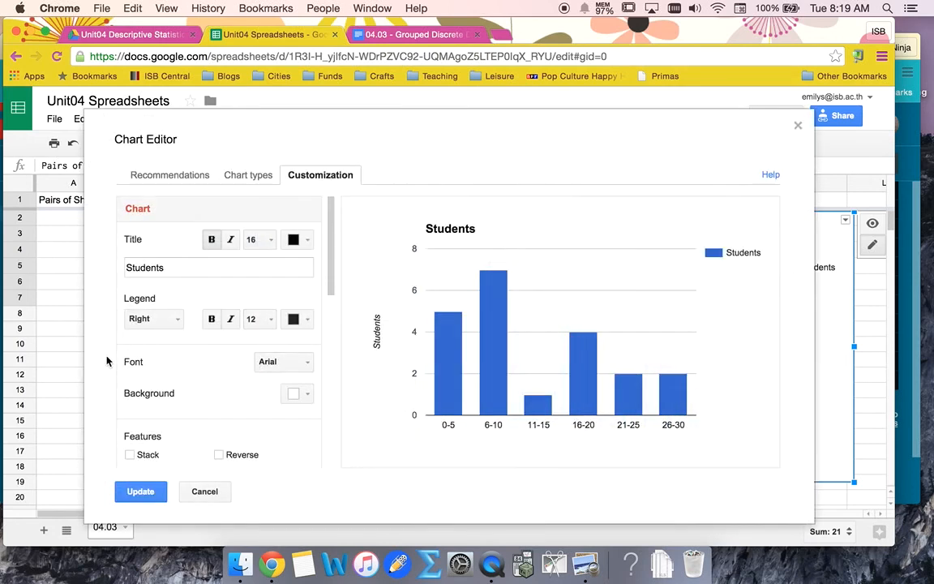
scroll(162, 270, "down", 3)
scroll(163, 270, "up", 3)
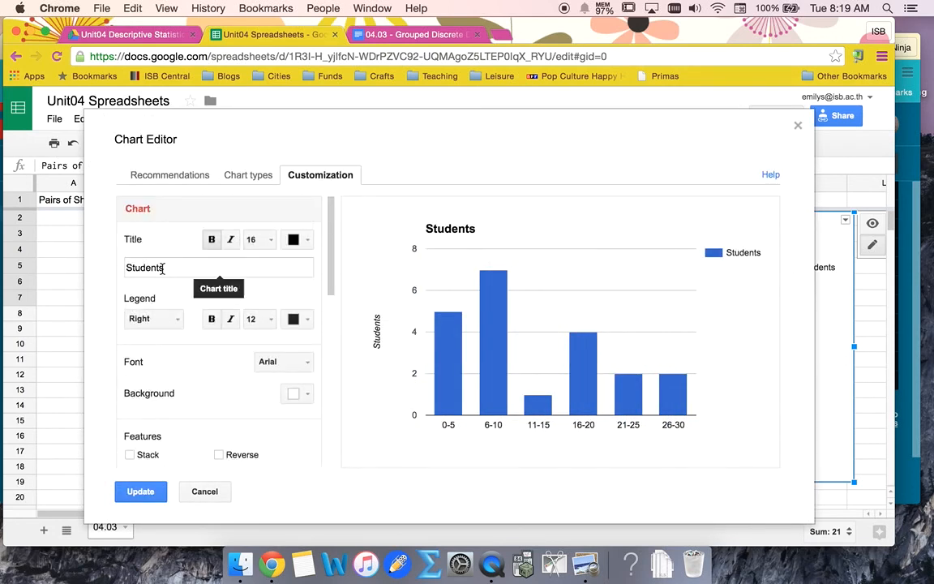
left_click_drag(165, 269, 110, 268)
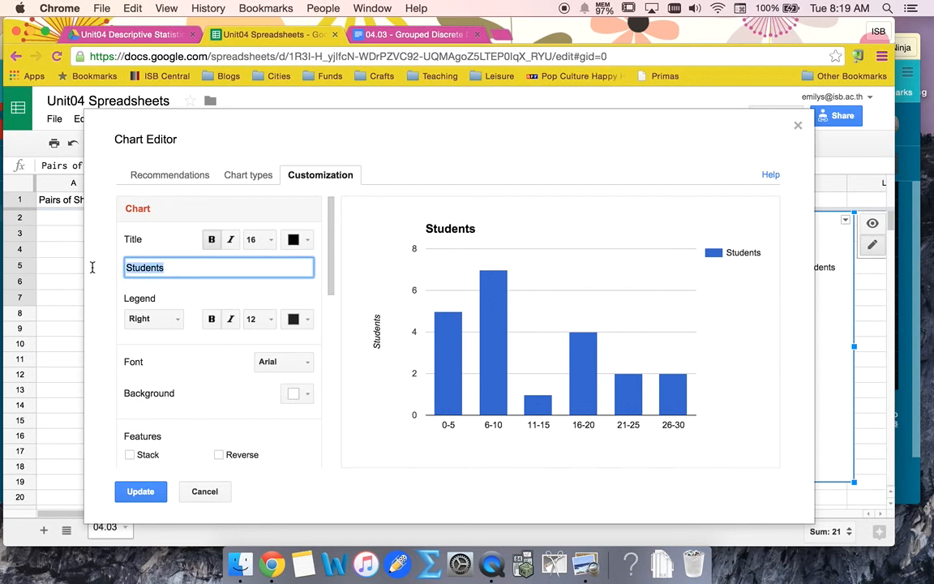
type("Sh")
key("BackSpace")
key("BackSpace")
key("BackSpace")
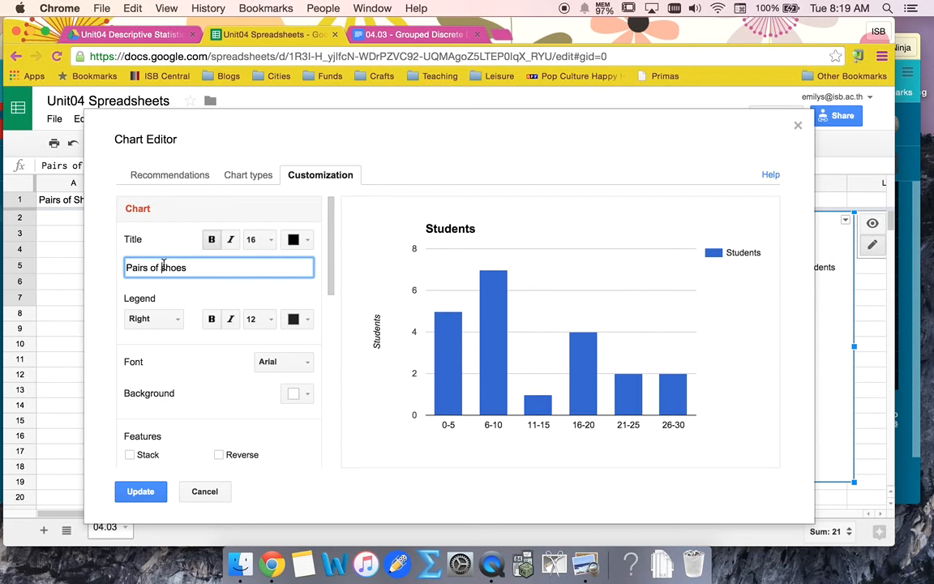
left_click(162, 266)
type("S")
Set the horizontal axis title to "Pairs of Shoes" and update the chart with the title changes
scroll(142, 373, "down", 5)
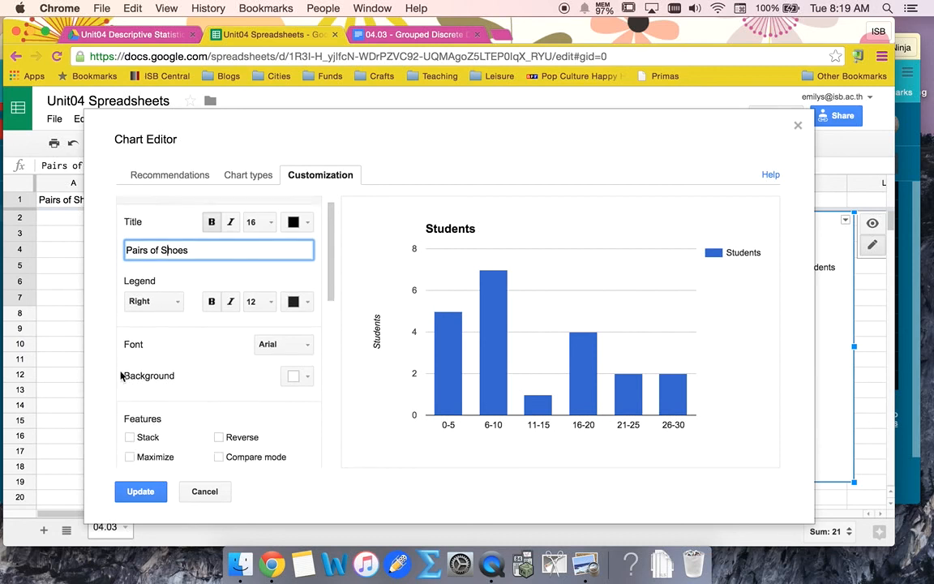
scroll(161, 381, "down", 1)
left_click(163, 412)
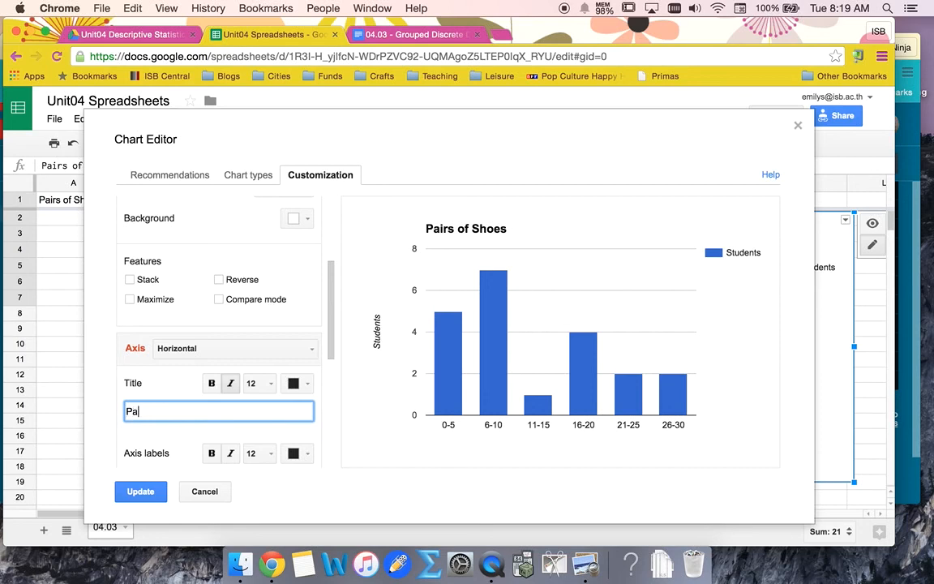
type("Pairs of Shoes")
left_click(140, 492)
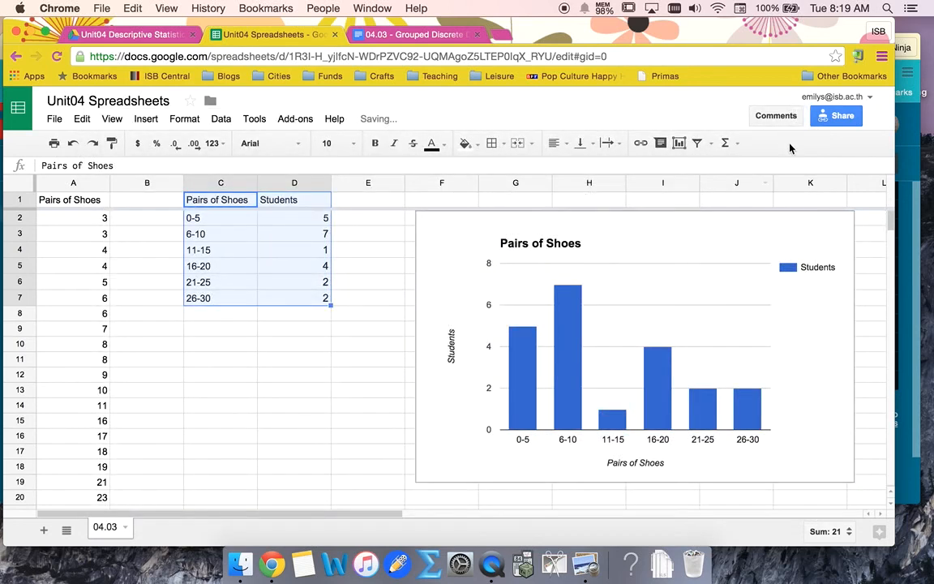